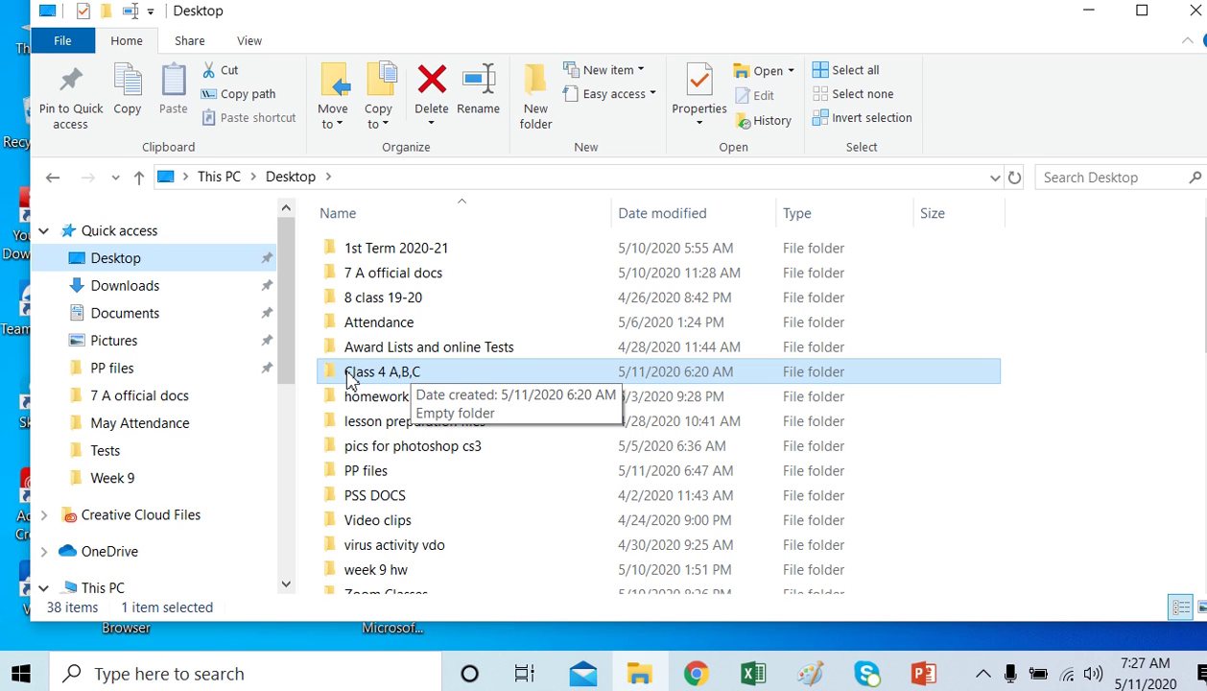
Move the Class 4 A,B,C folder from the Desktop into PP files and view PP files
drag(335, 381, 358, 387)
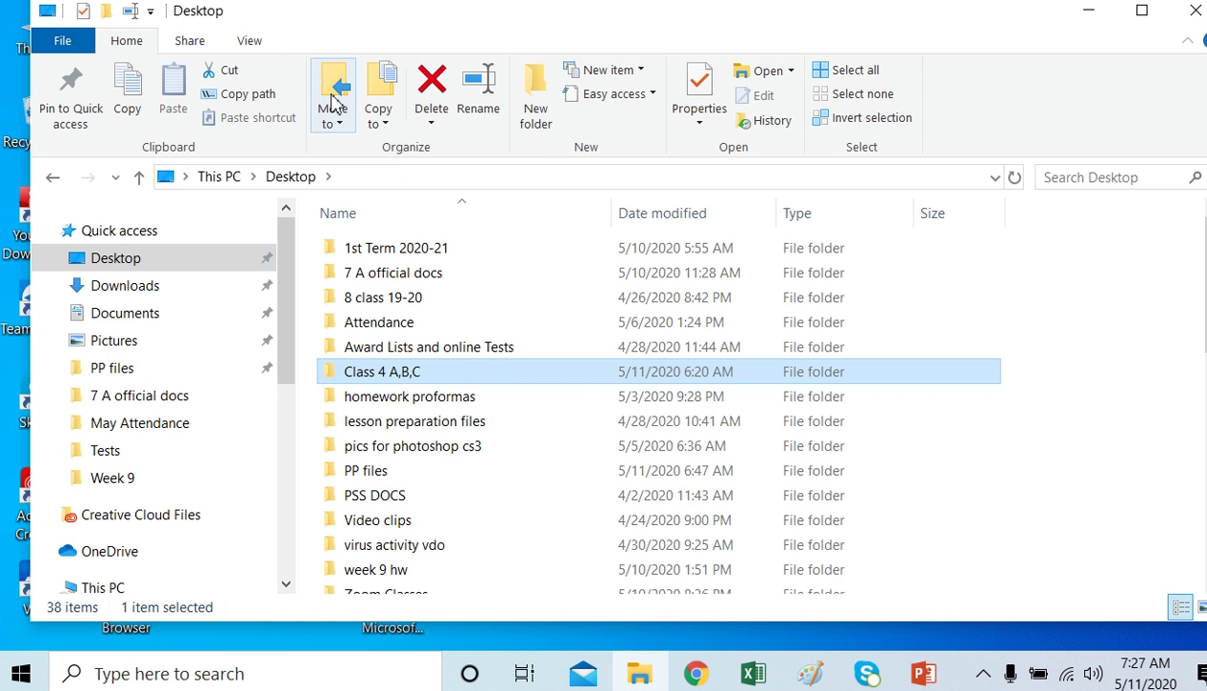
click(332, 103)
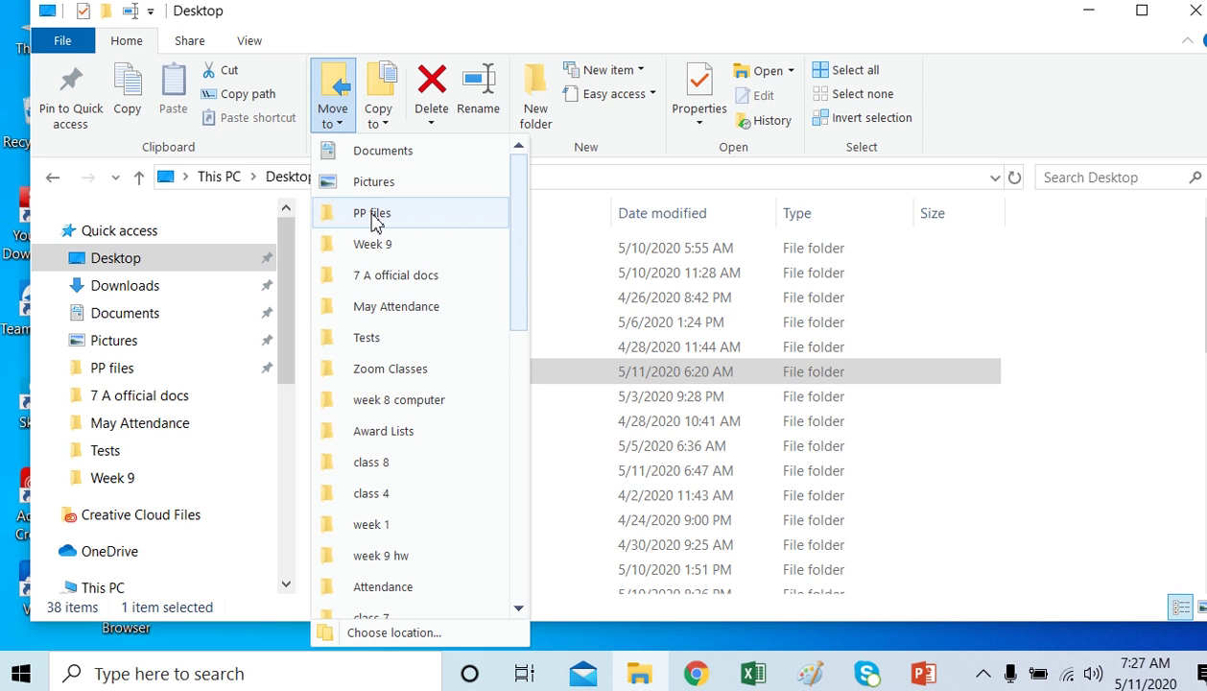
key(Escape)
click(369, 213)
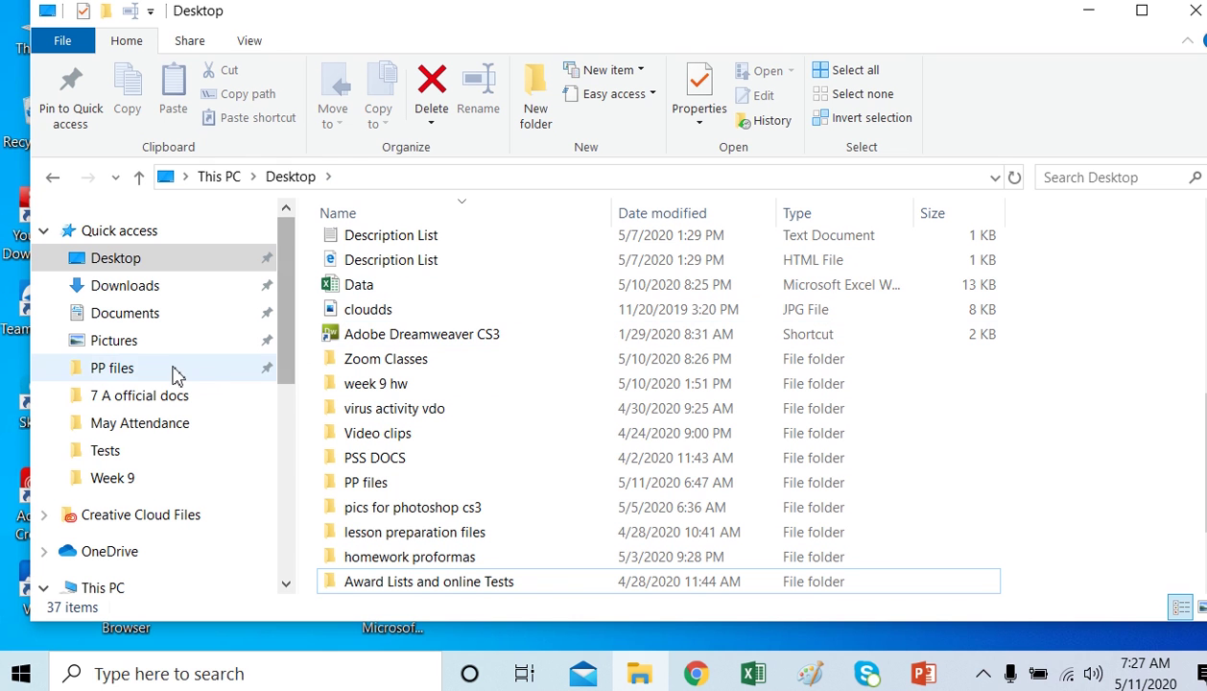
click(118, 372)
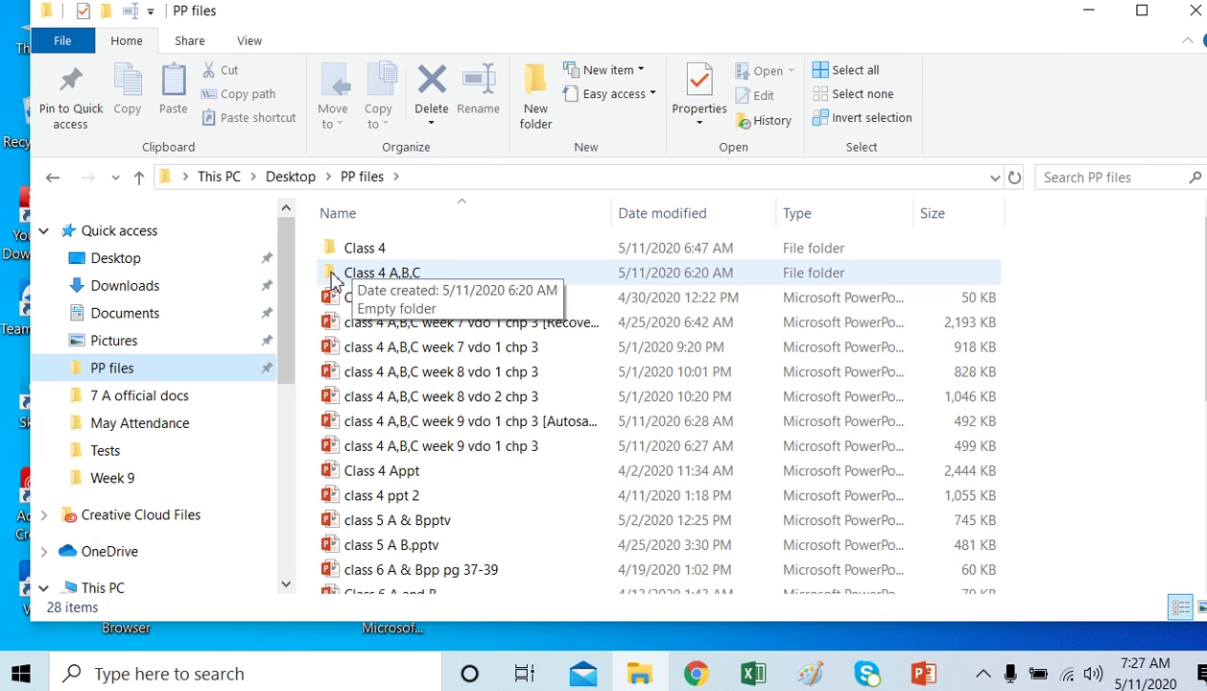
Copy Class 4 A,B,C into PP files via Copy to, then return to the Desktop folder
click(334, 277)
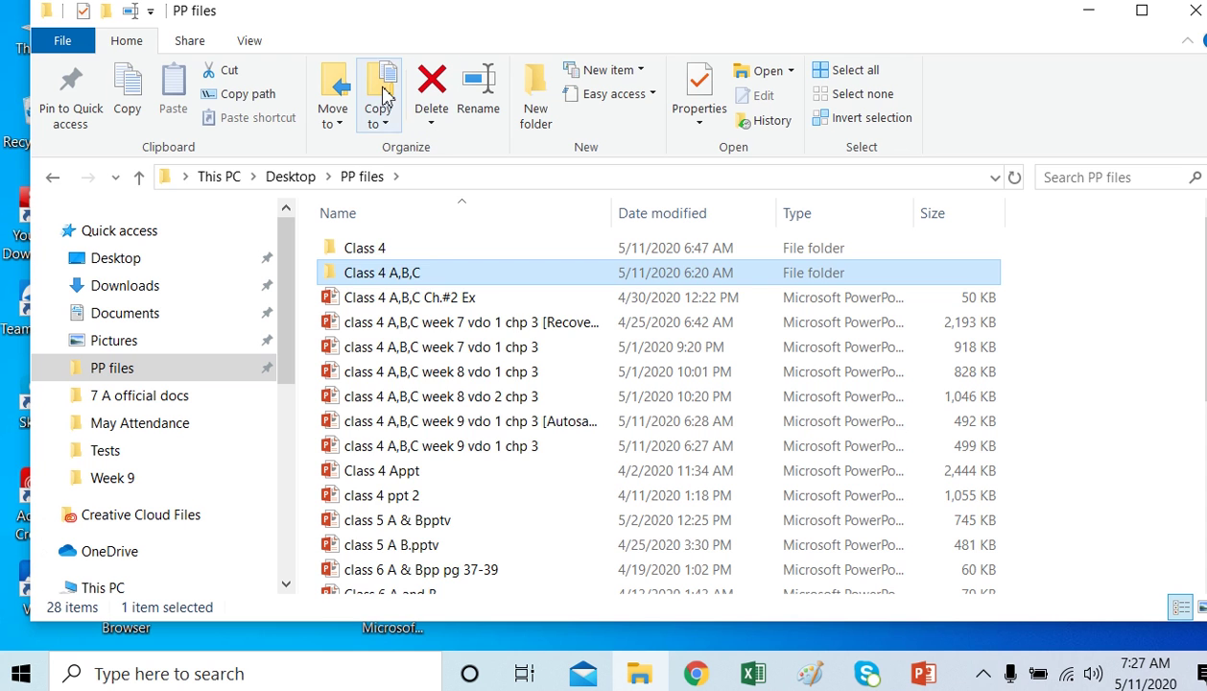
click(380, 104)
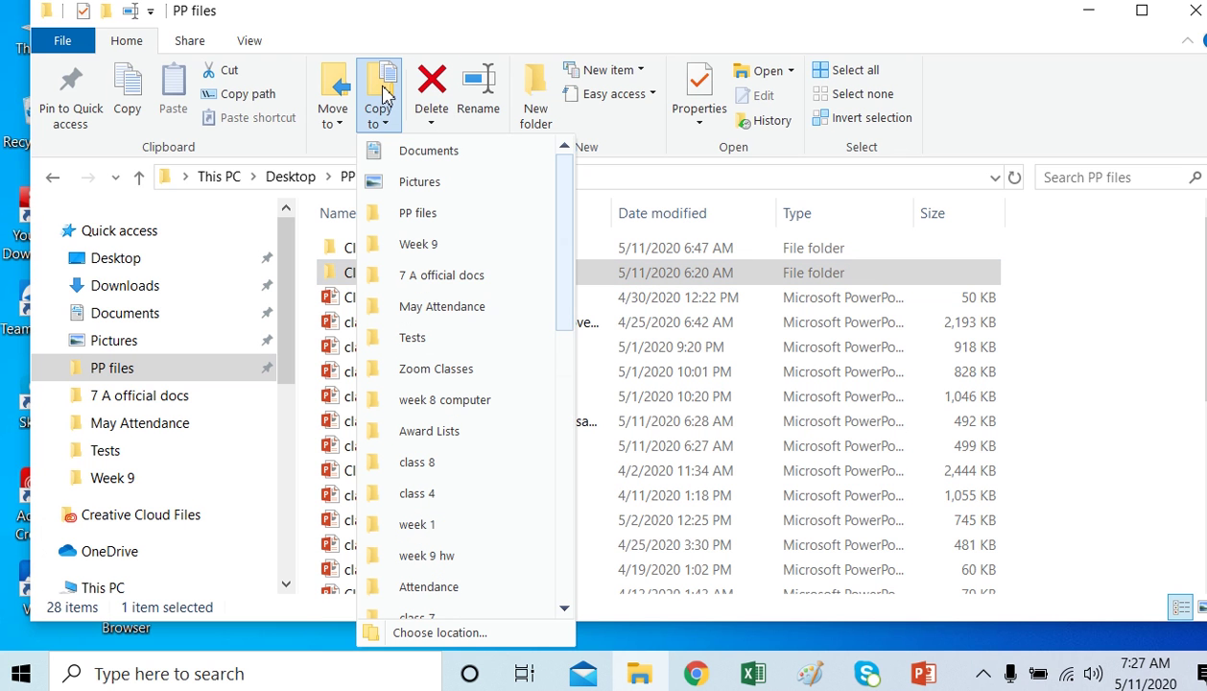
click(403, 223)
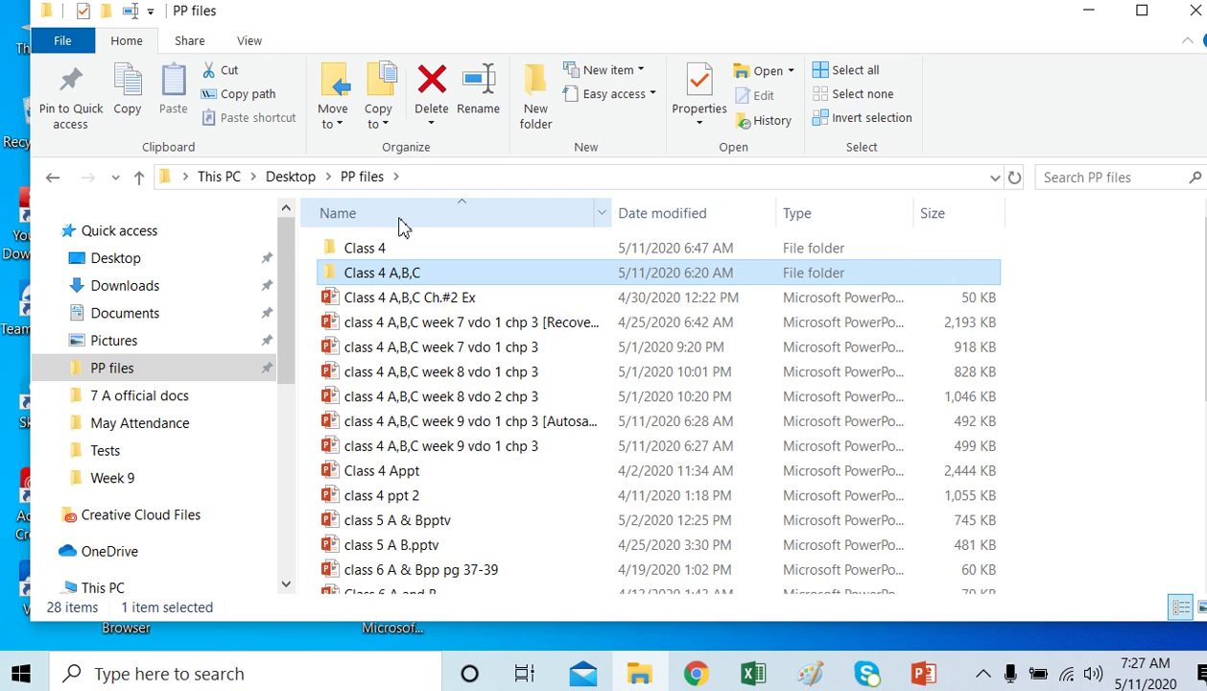
click(382, 99)
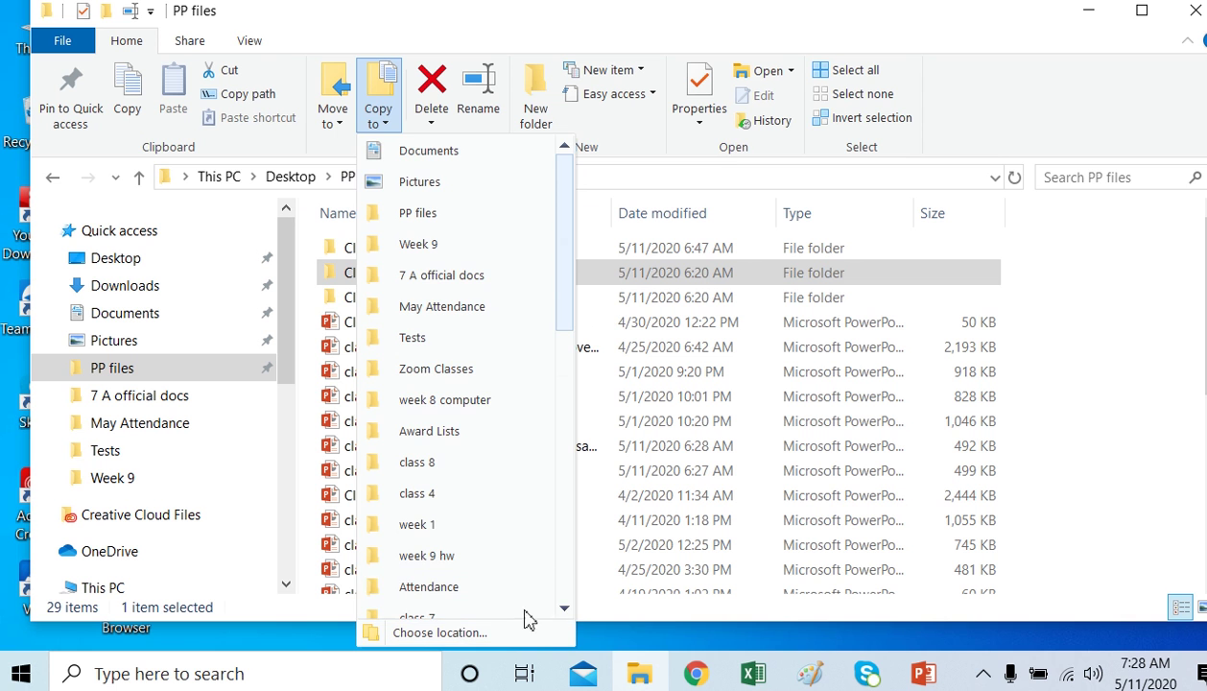
click(566, 610)
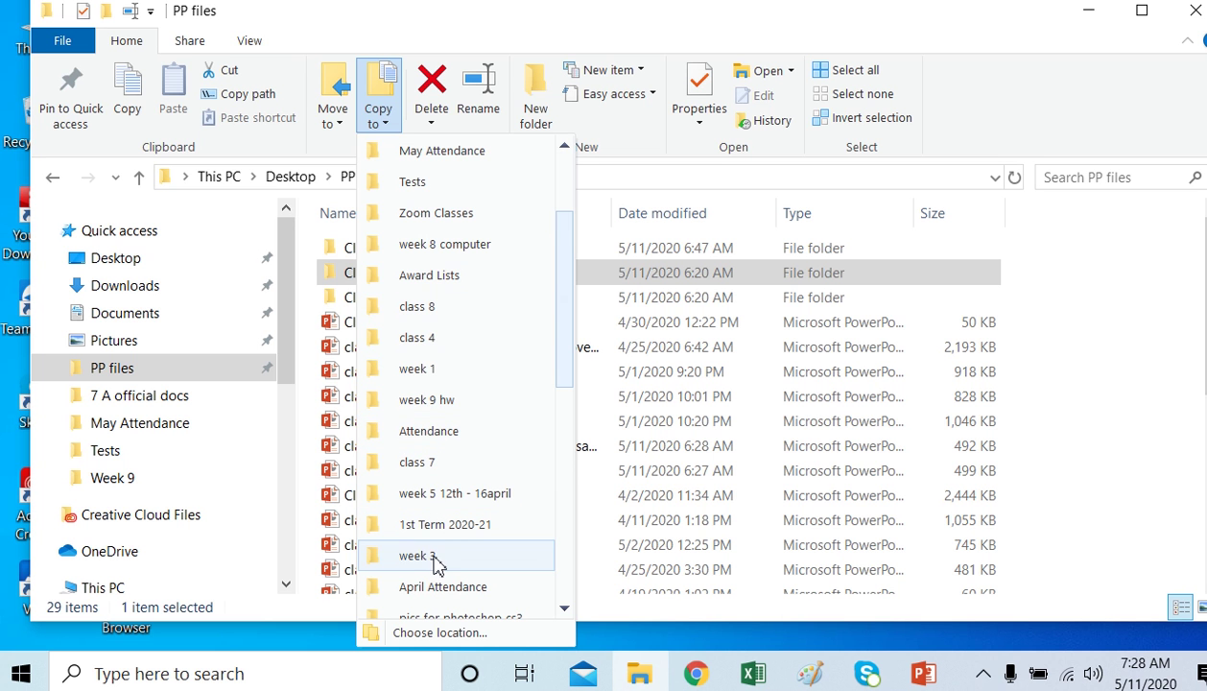
click(130, 261)
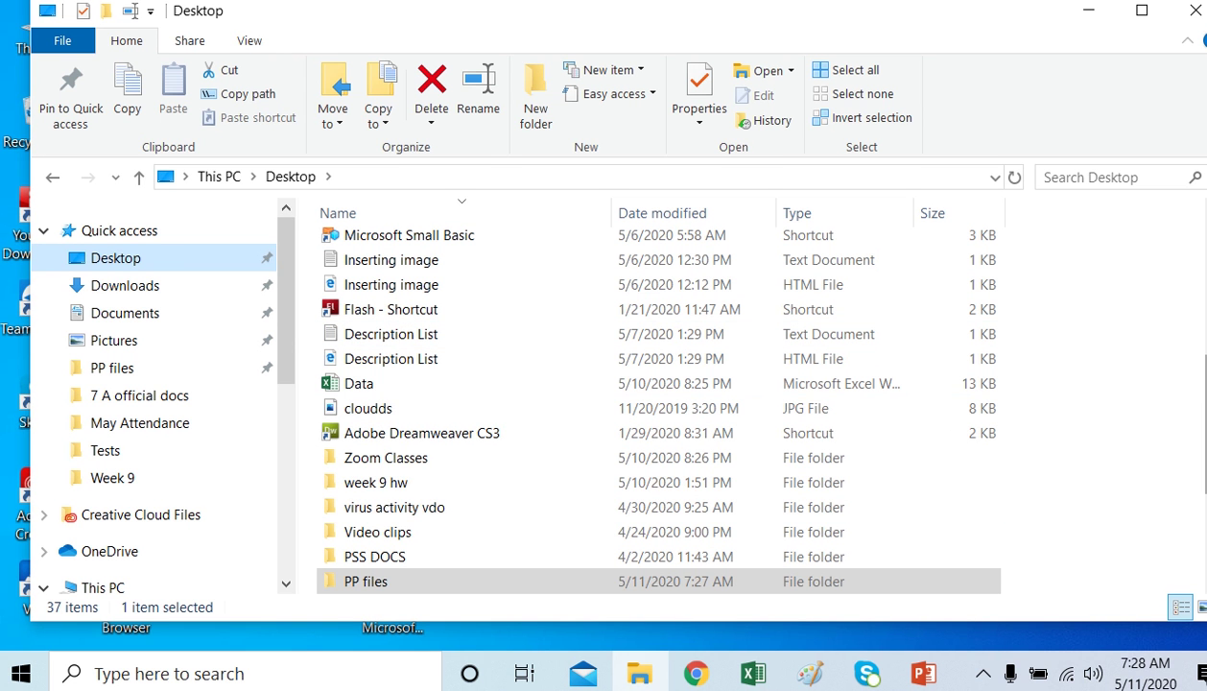
Browse the Desktop listing, then reopen PP files showing Class 4 A,B,C and its copy
scroll(979, 413, down, 3)
scroll(979, 413, up, 4)
scroll(979, 412, up, 4)
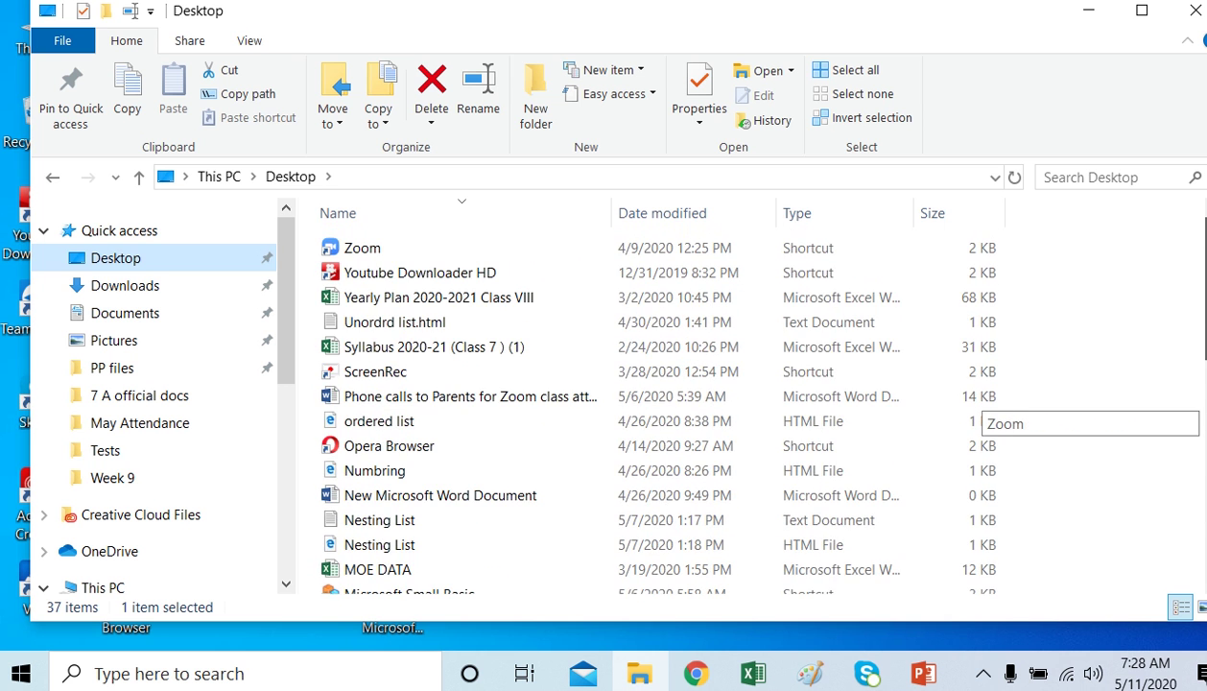
scroll(979, 412, down, 4)
scroll(979, 413, down, 3)
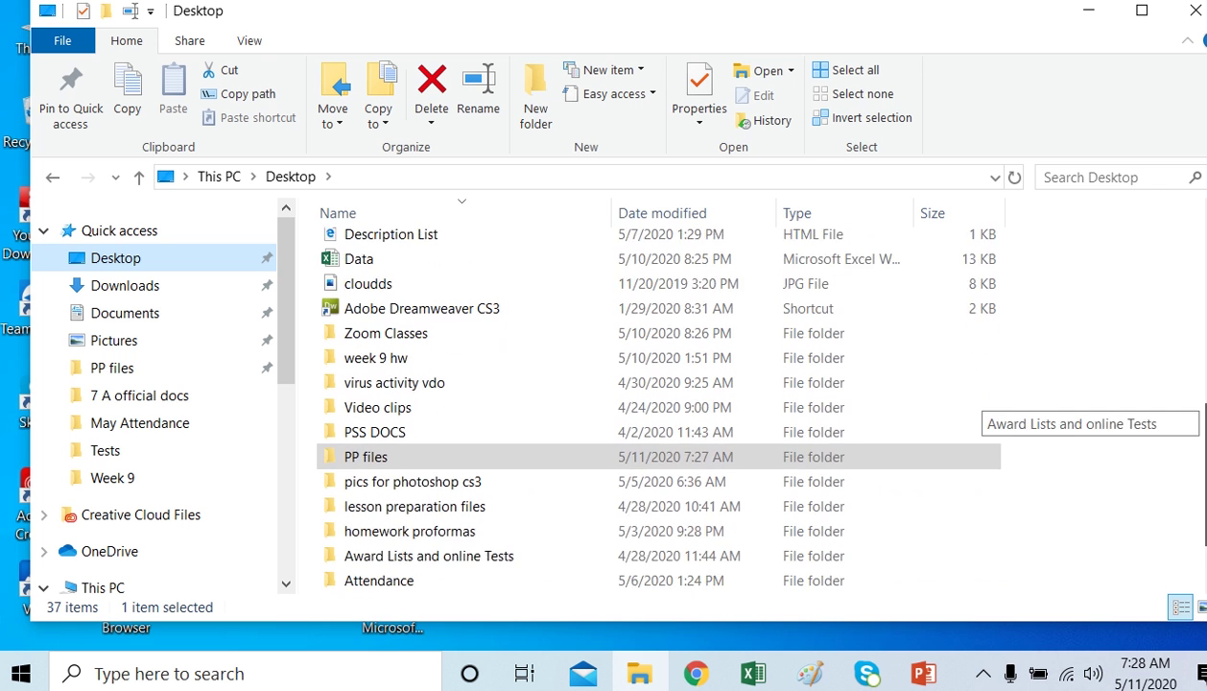
scroll(979, 413, down, 1)
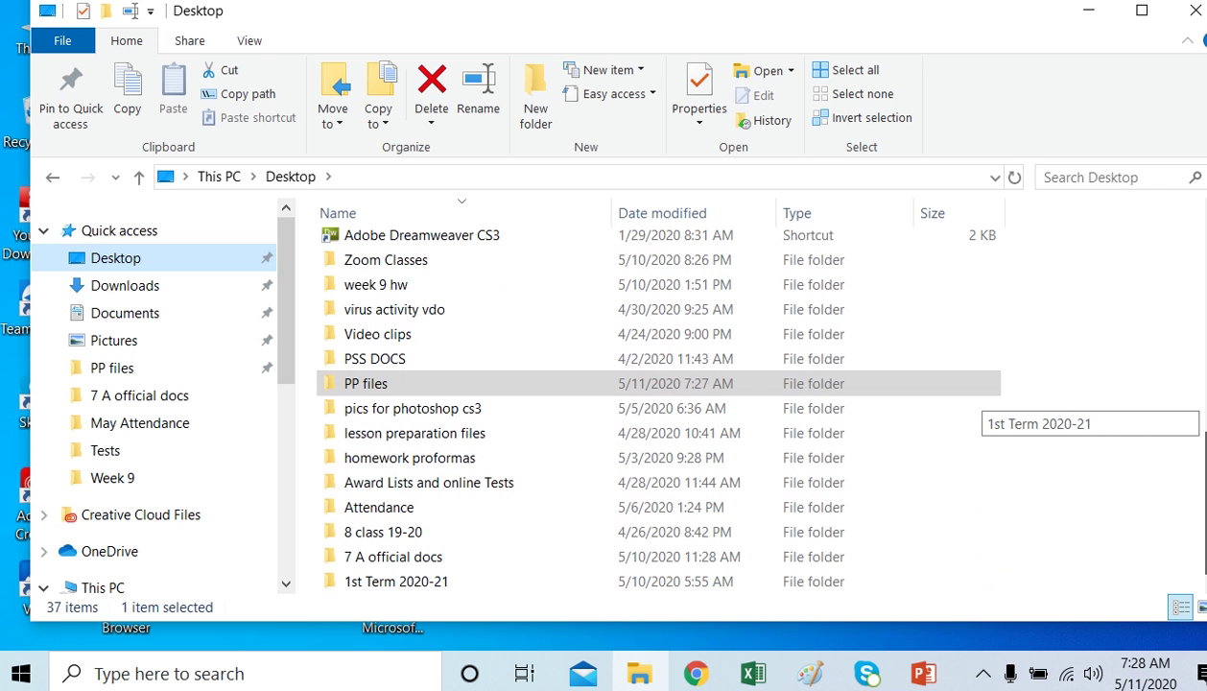
scroll(979, 413, up, 5)
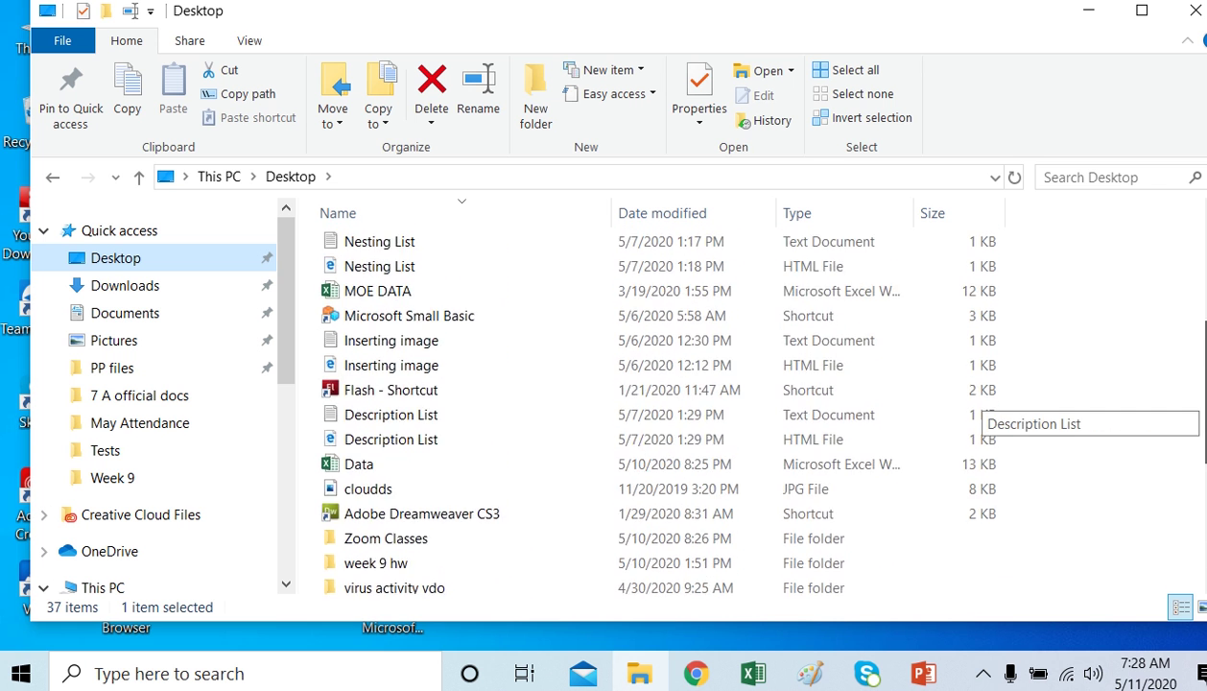
scroll(979, 413, up, 3)
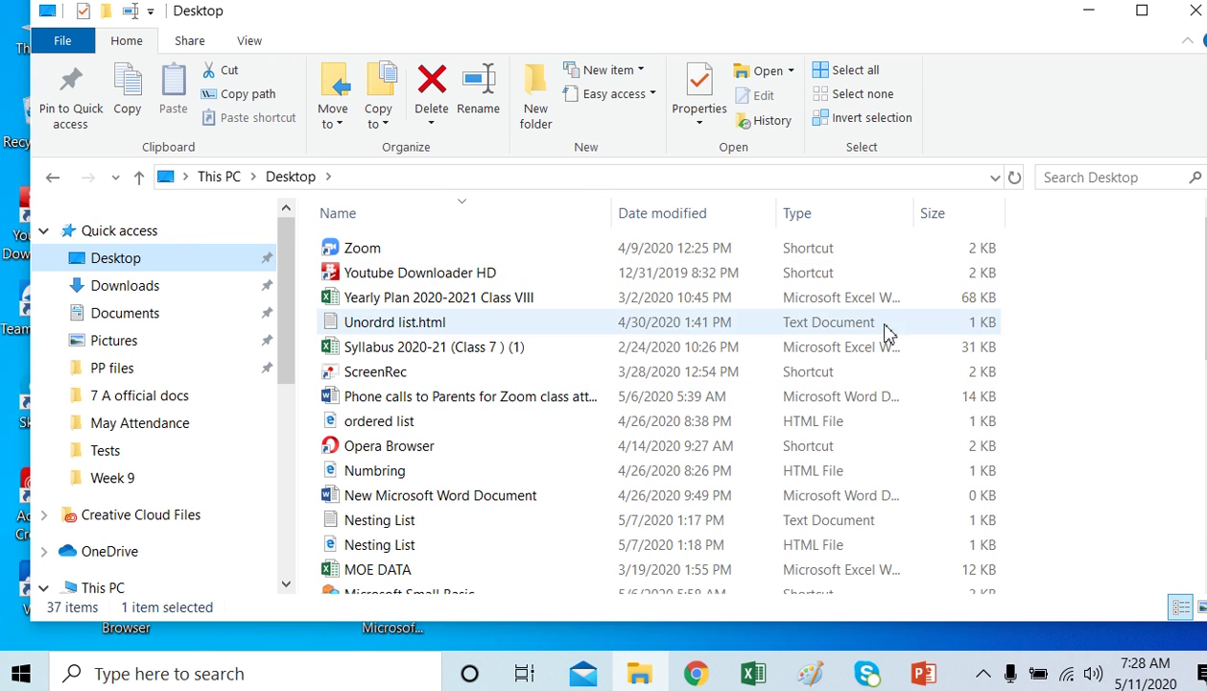
right_click(1087, 313)
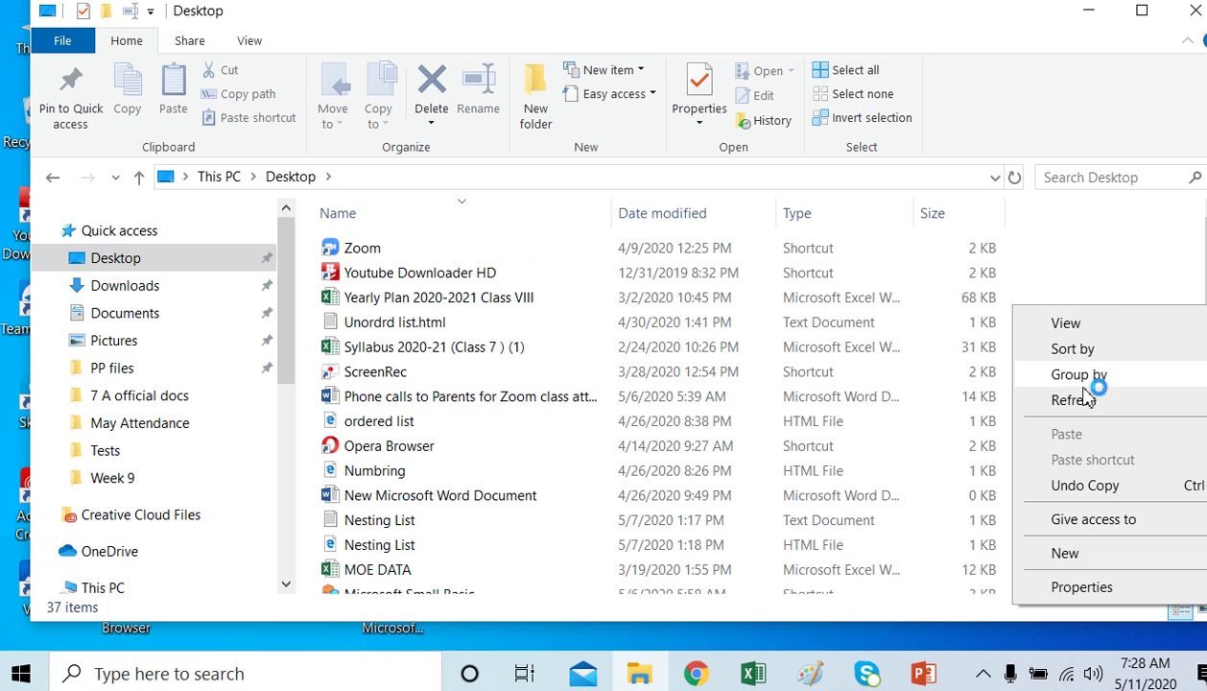
click(154, 261)
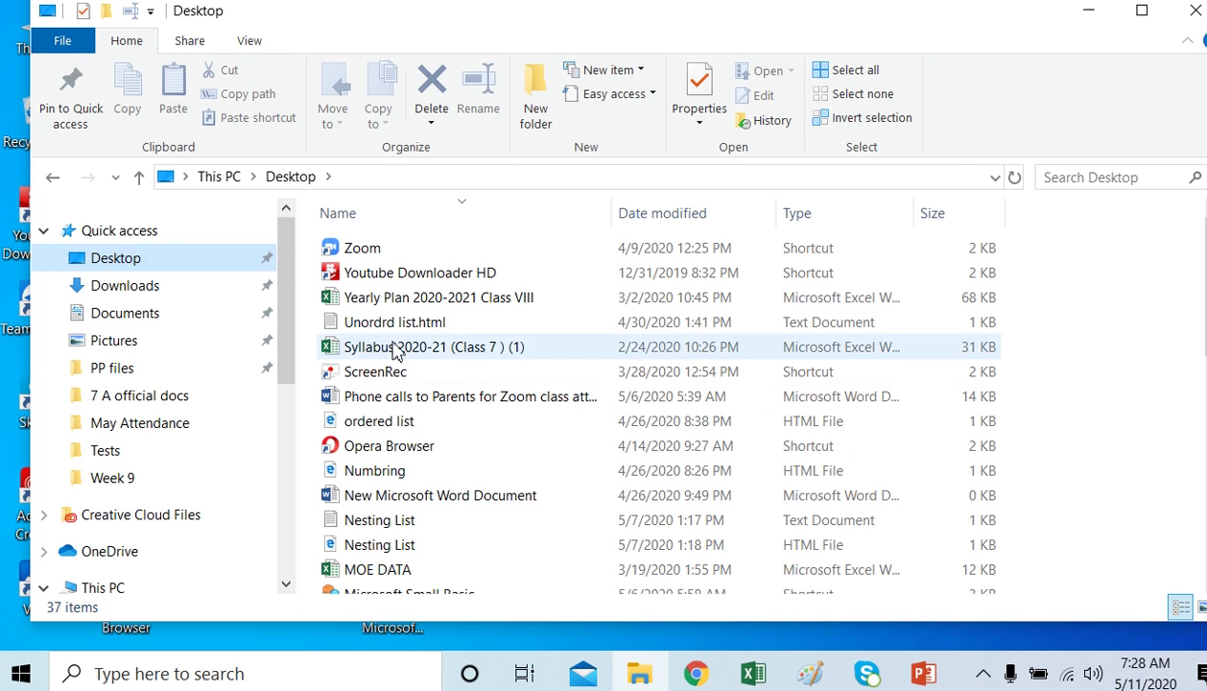
click(112, 372)
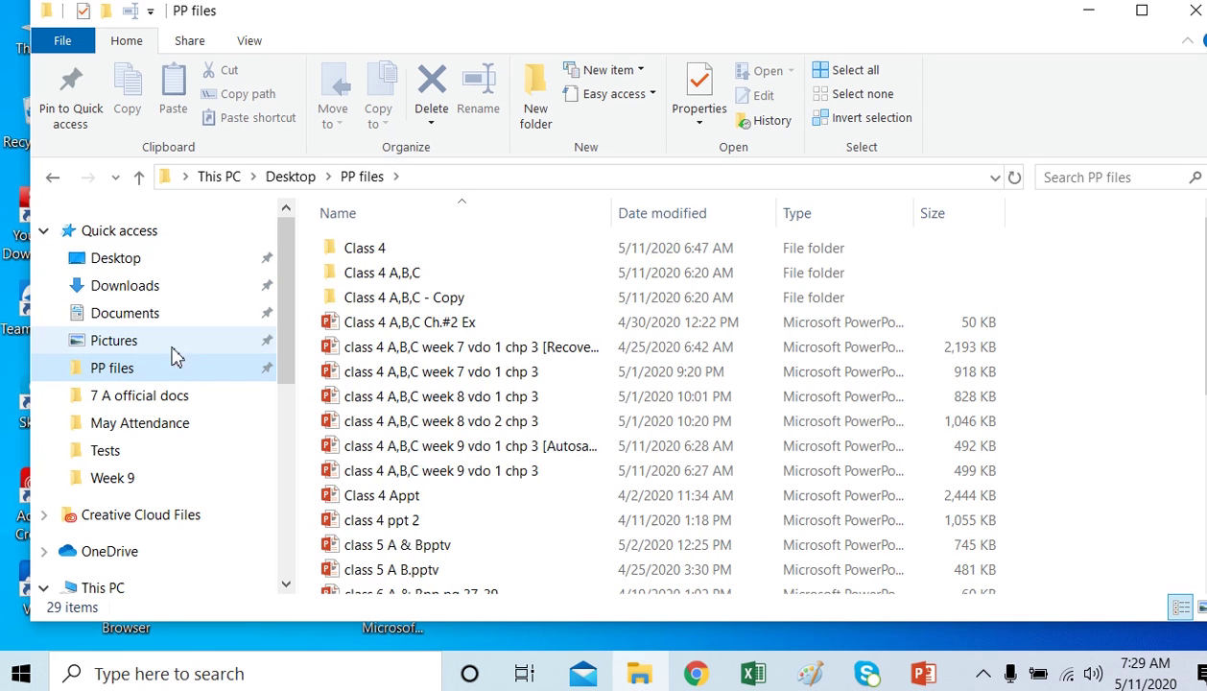
Copy Class 4 A,B,C from PP files, paste it onto the Desktop, then delete the pasted copy
right_click(356, 276)
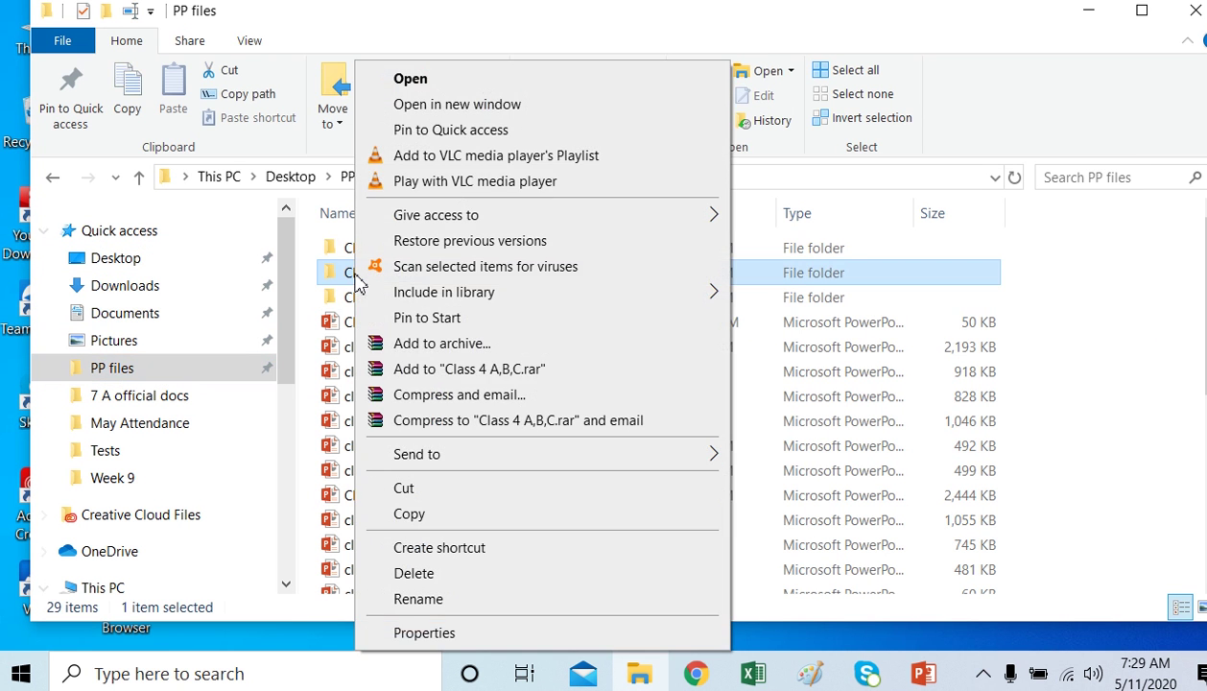
click(415, 518)
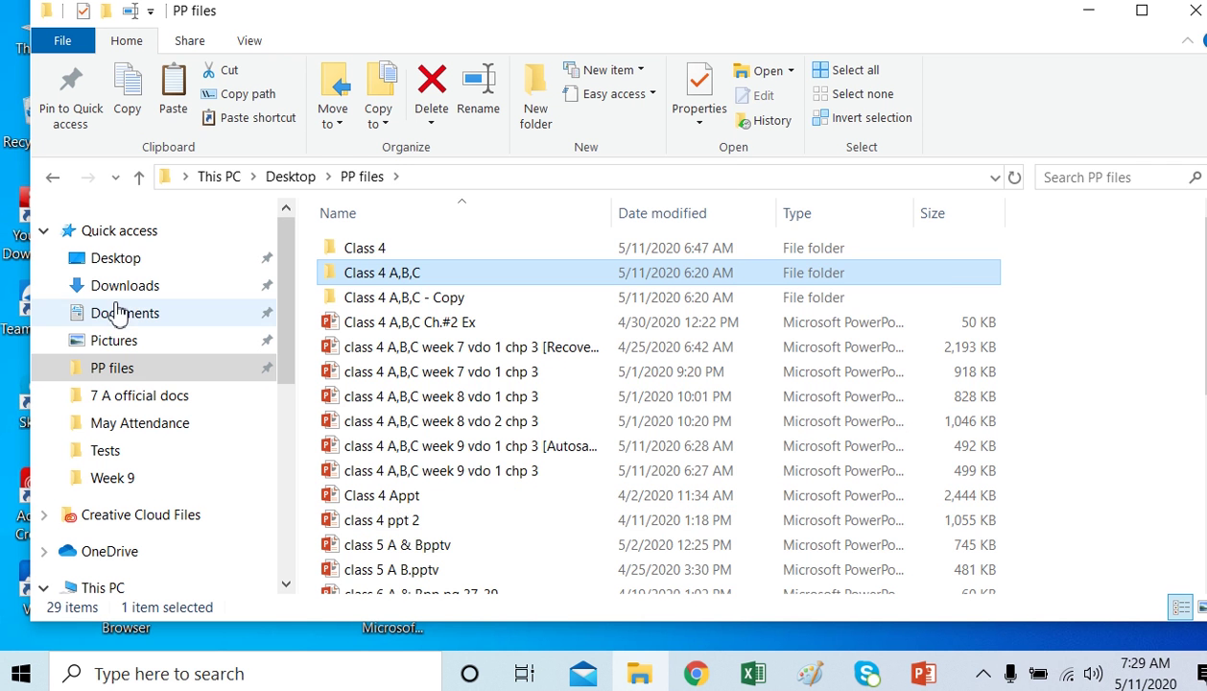
click(137, 268)
scroll(440, 313, up, 5)
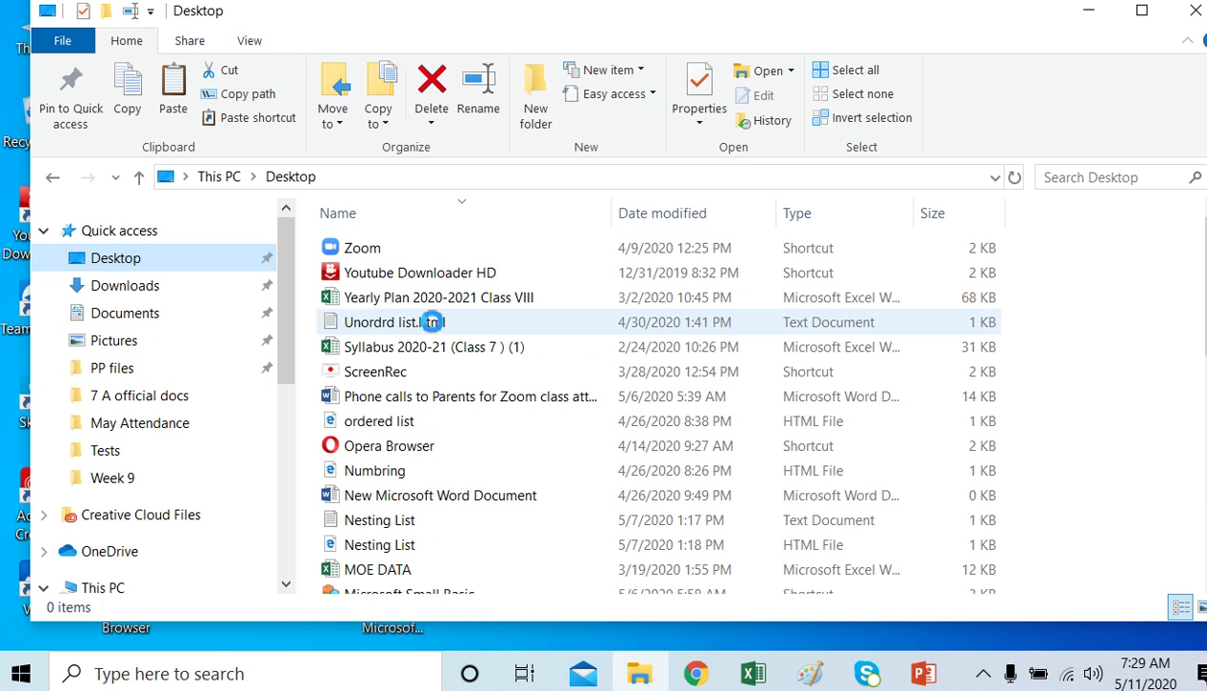
click(175, 84)
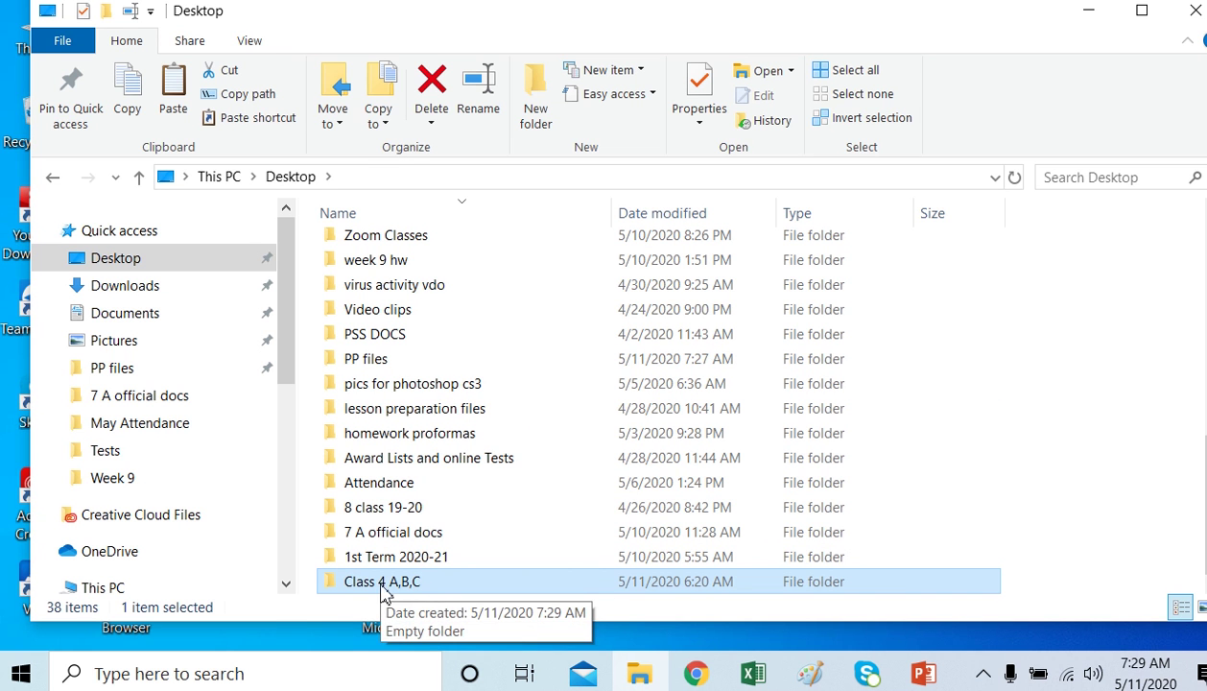
click(432, 84)
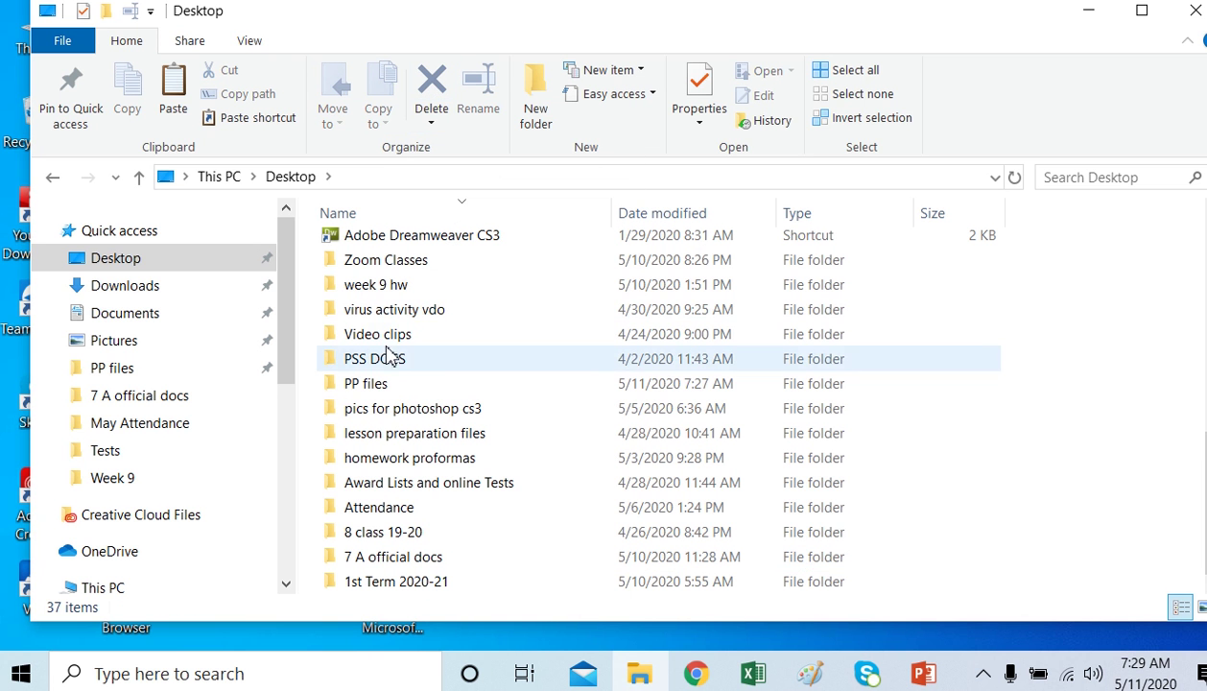
Delete the Class 4 folder from PP files and close the window
double_click(377, 384)
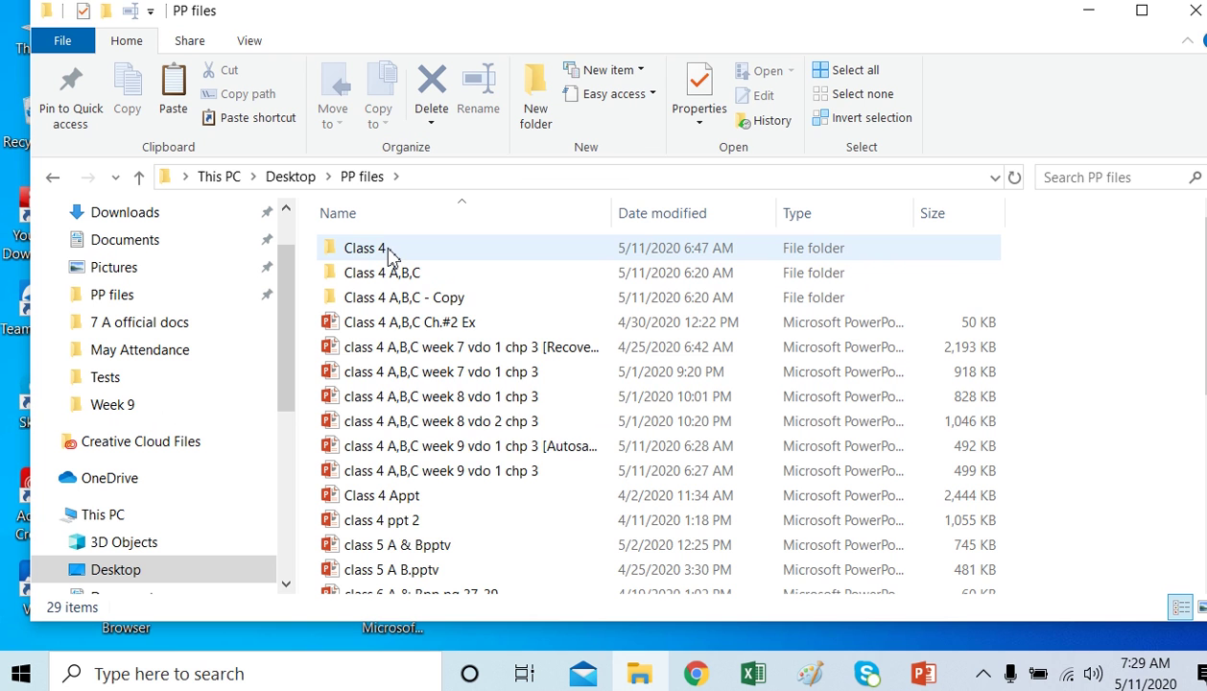
right_click(388, 253)
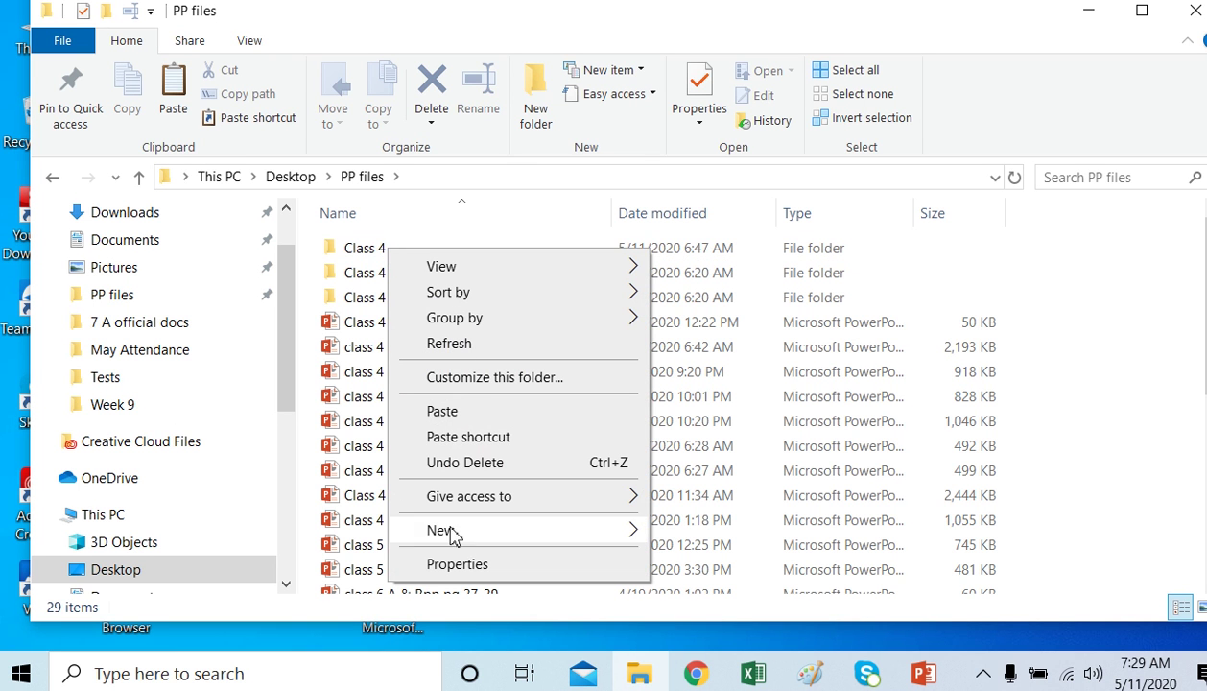
click(353, 257)
right_click(353, 257)
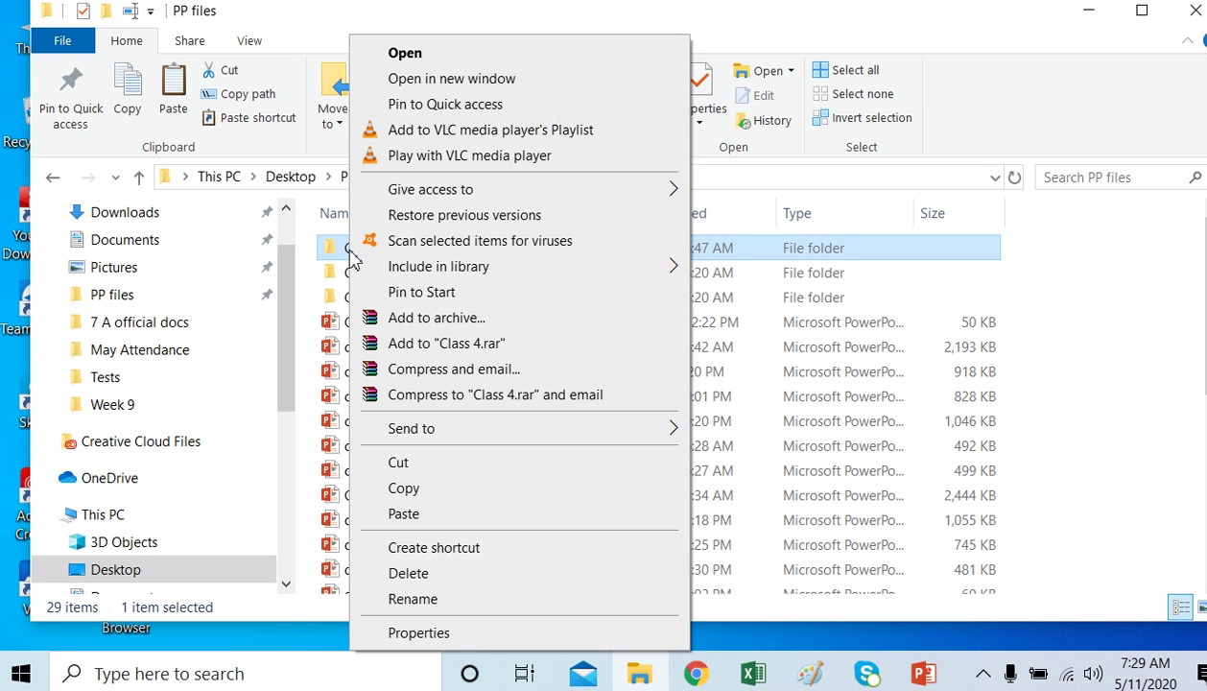
click(410, 573)
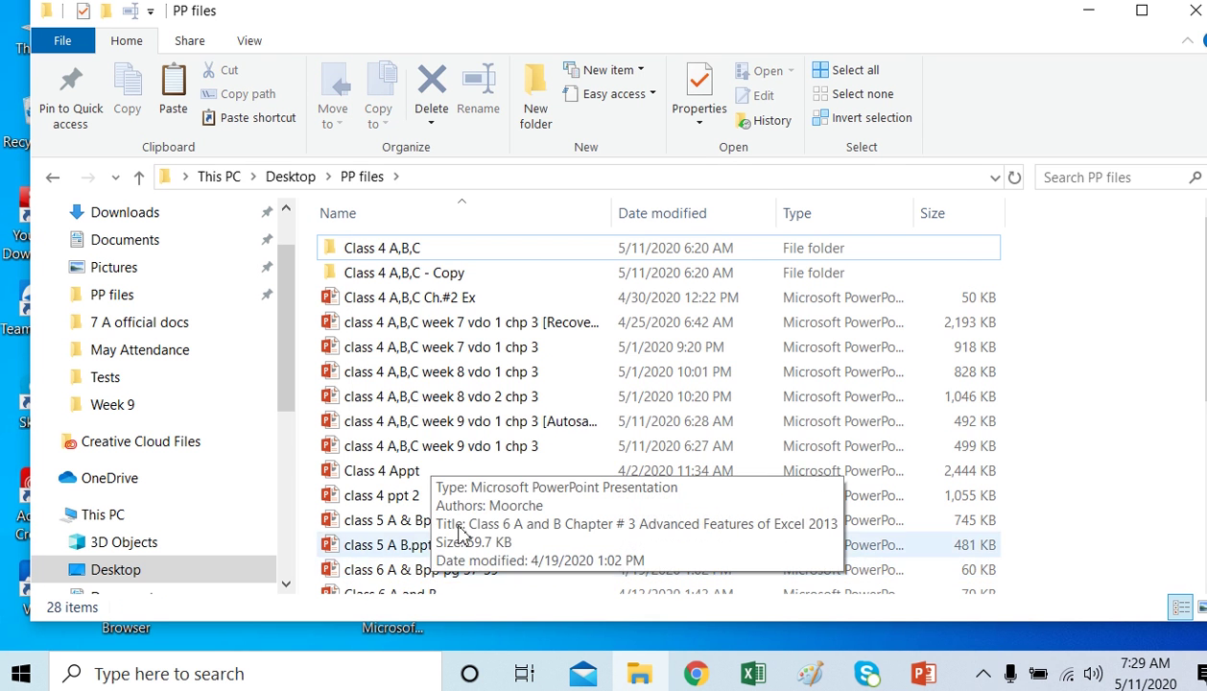
click(1185, 21)
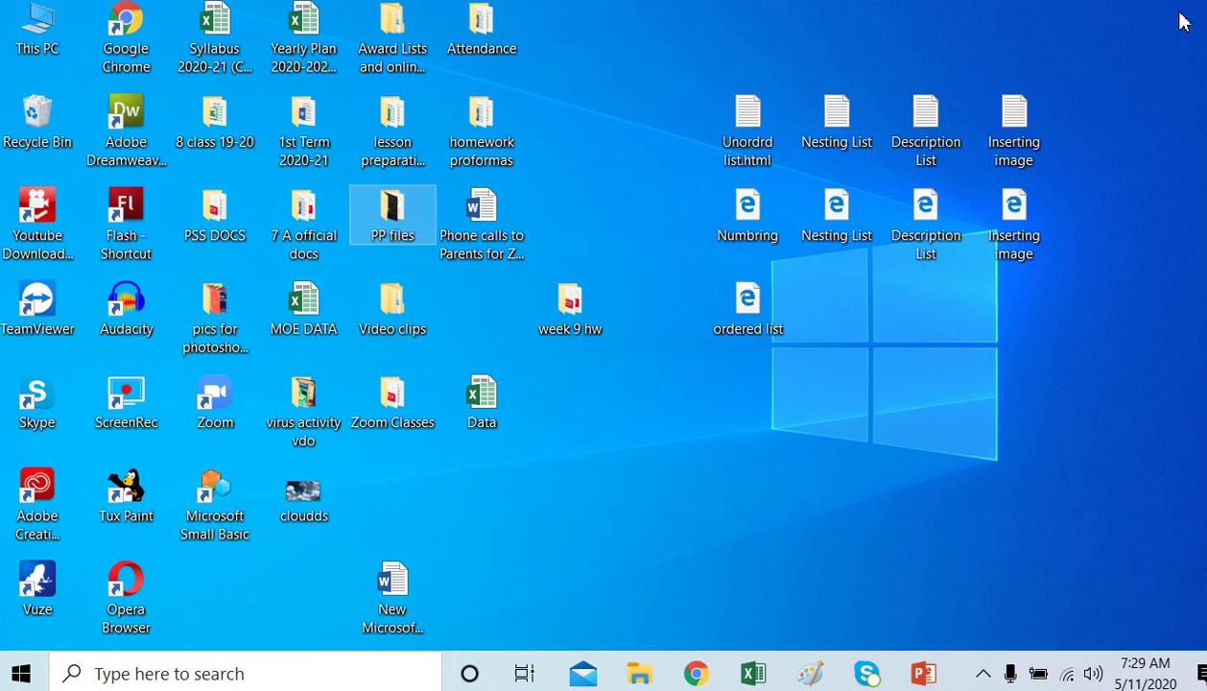
Restore Class 4 A,B,C from the Recycle Bin to the desktop and minimize the Recycle Bin
click(41, 125)
double_click(40, 124)
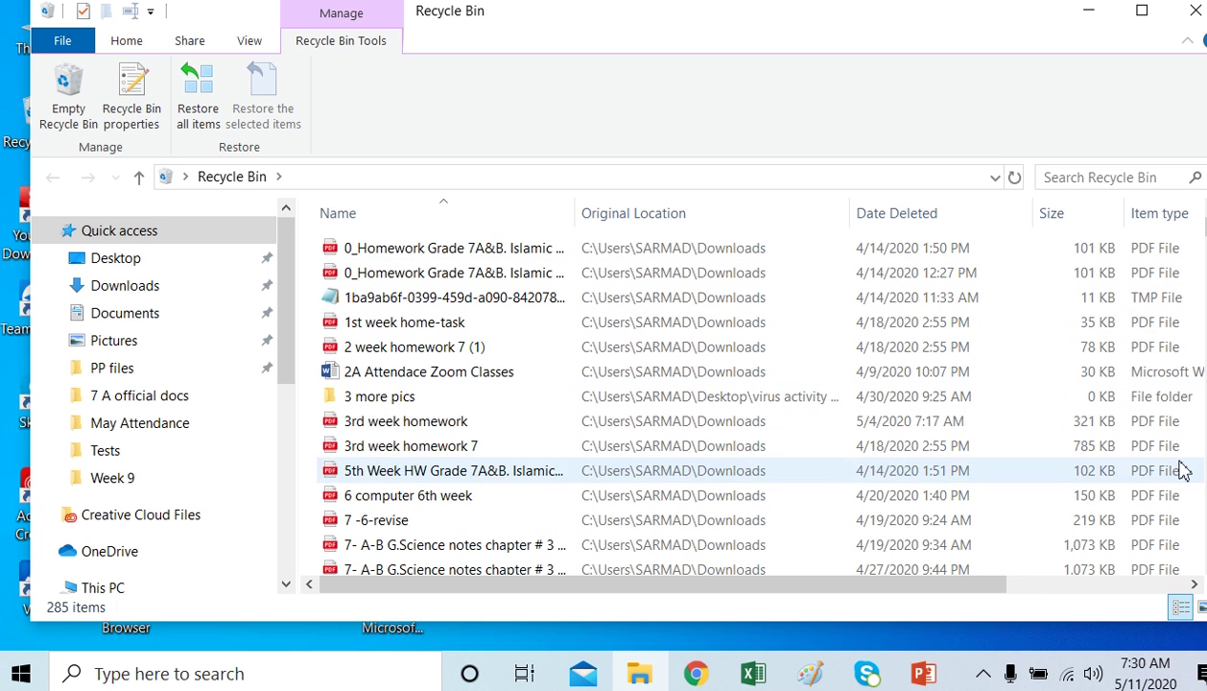
scroll(749, 396, down, 3)
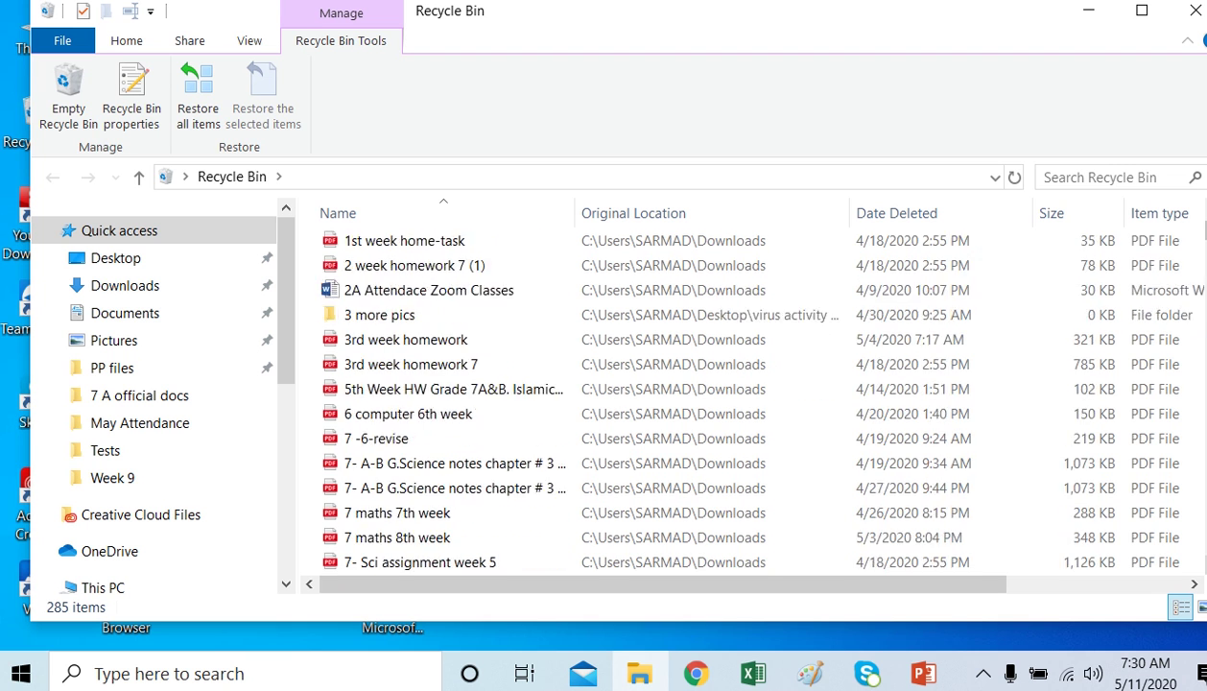
scroll(748, 396, down, 4)
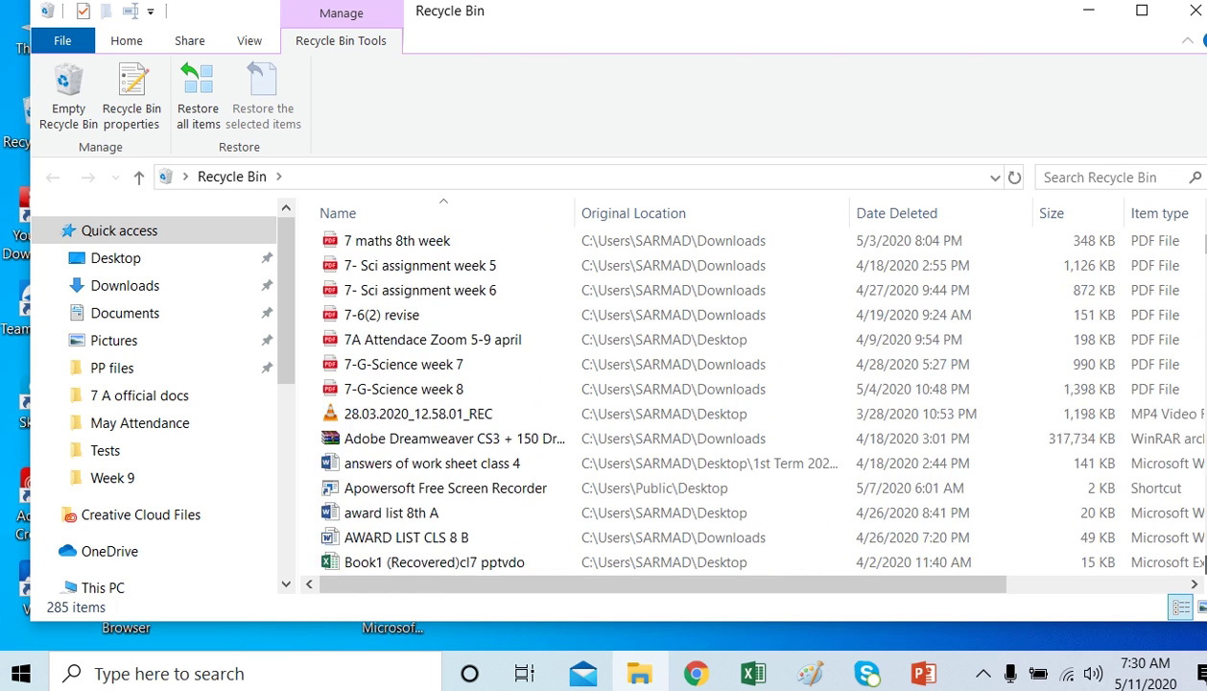
scroll(749, 397, down, 4)
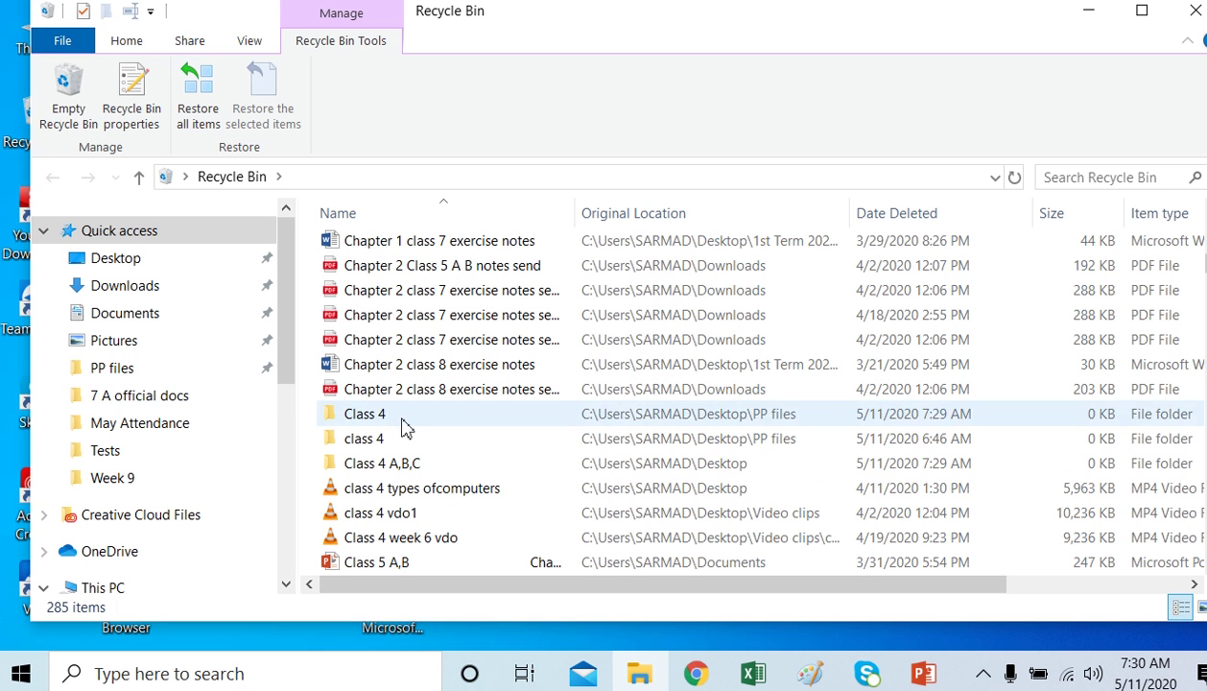
click(391, 468)
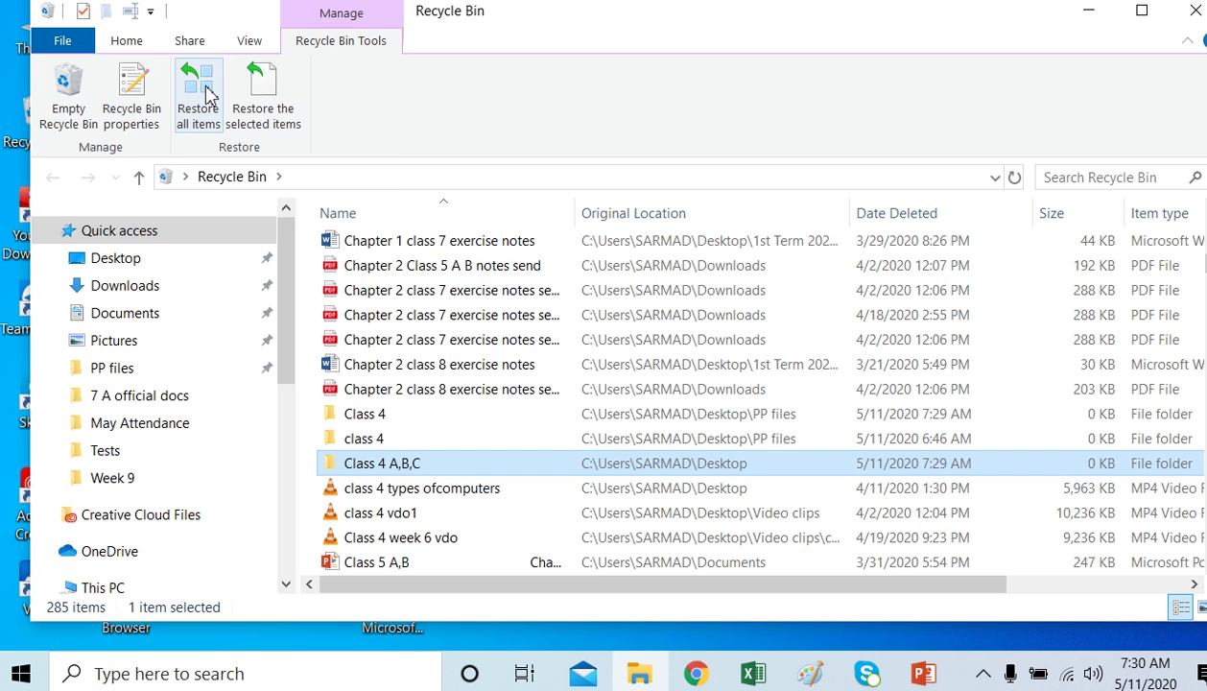
click(274, 101)
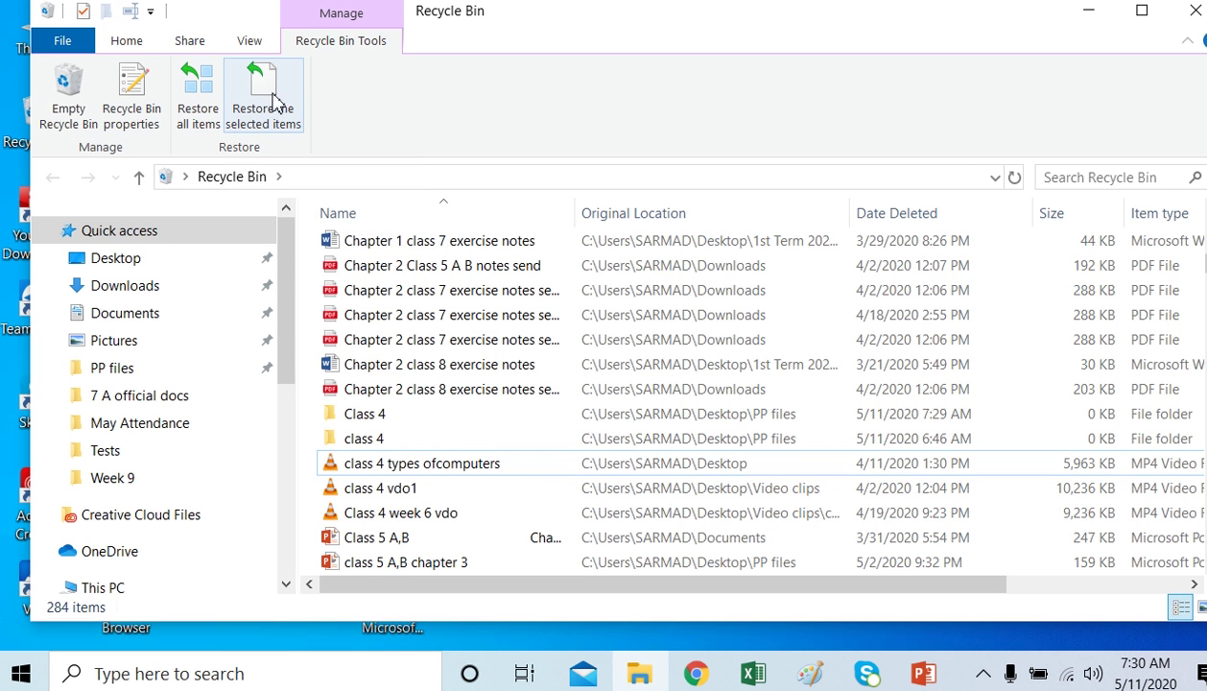
click(1089, 11)
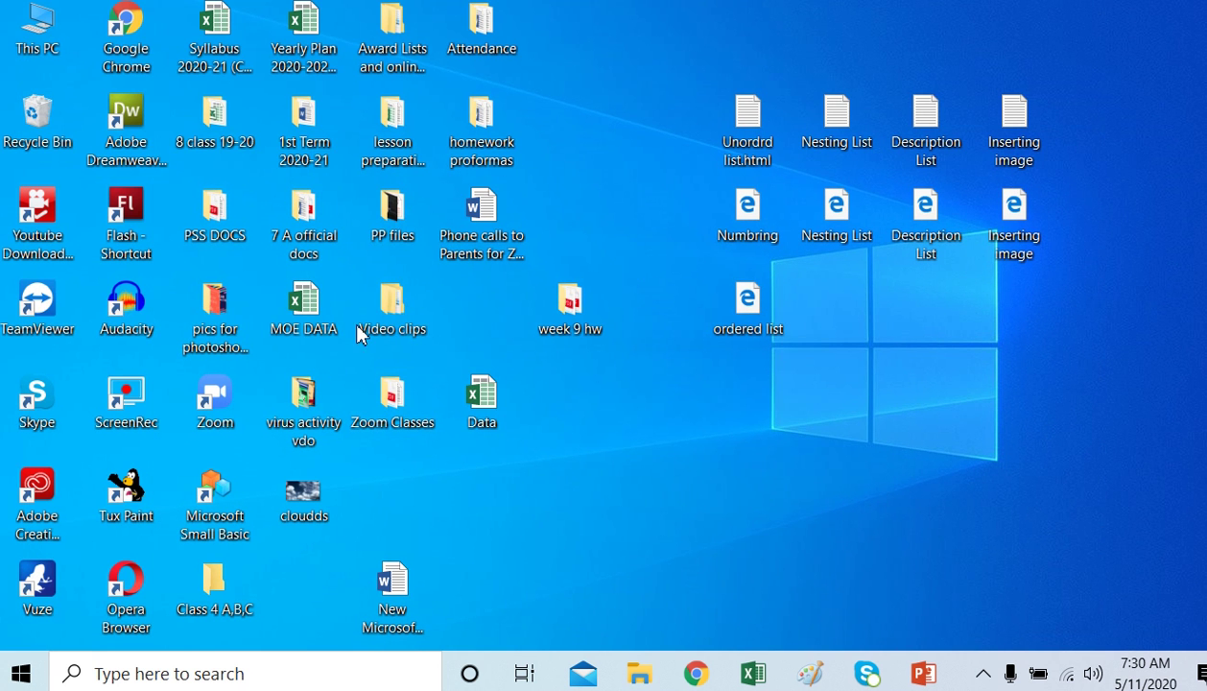
Open PP files and permanently delete the Class 4 A,B,C folder with Shift+Delete
double_click(390, 213)
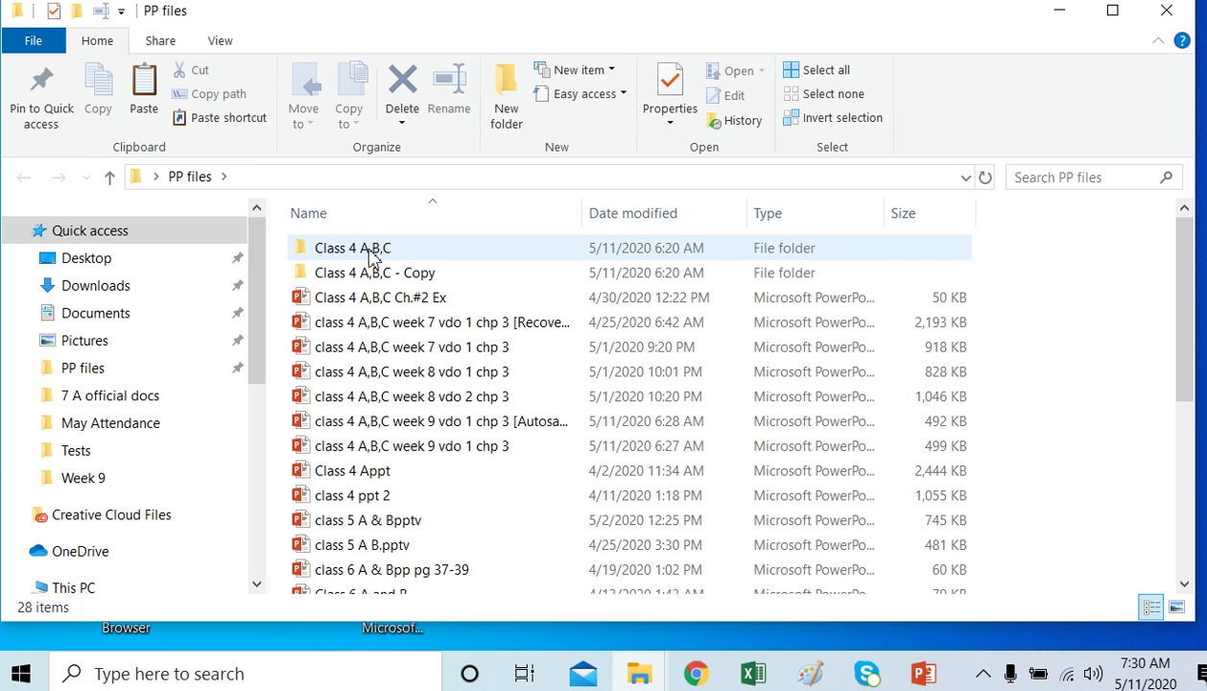
click(414, 257)
click(415, 258)
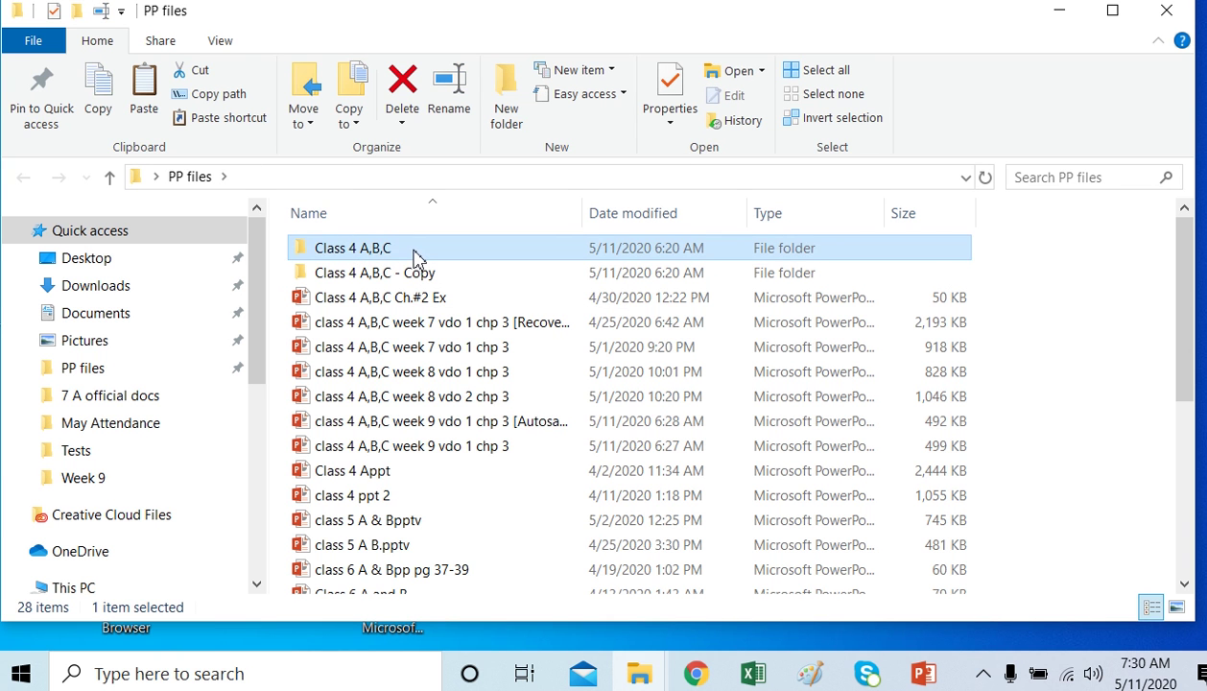
key(shift+Delete)
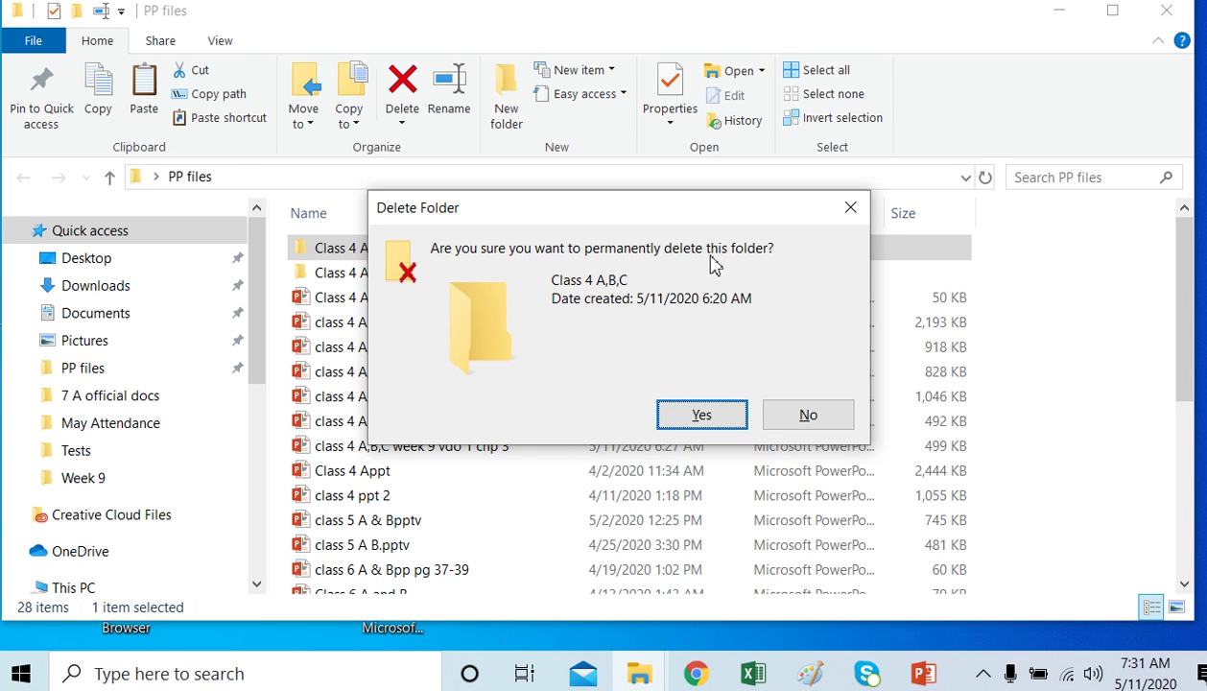
click(703, 411)
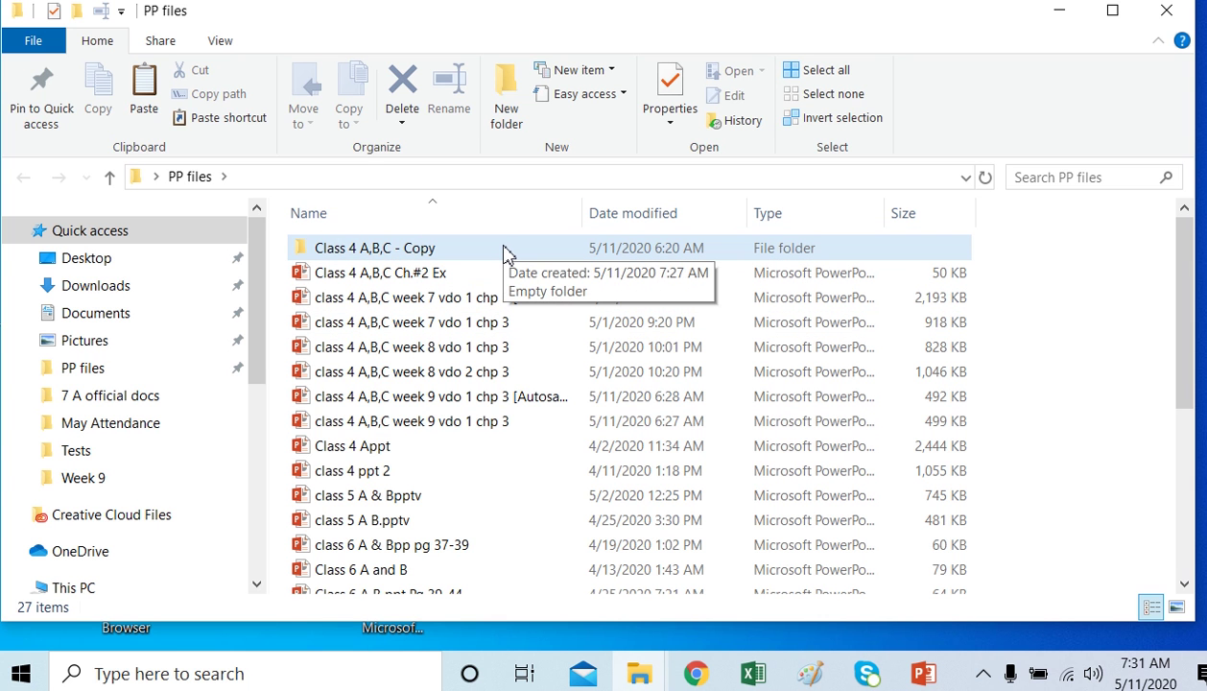
Permanently delete Class 4 A,B,C - Copy, then minimize the PP files window
click(453, 259)
key(shift+Delete)
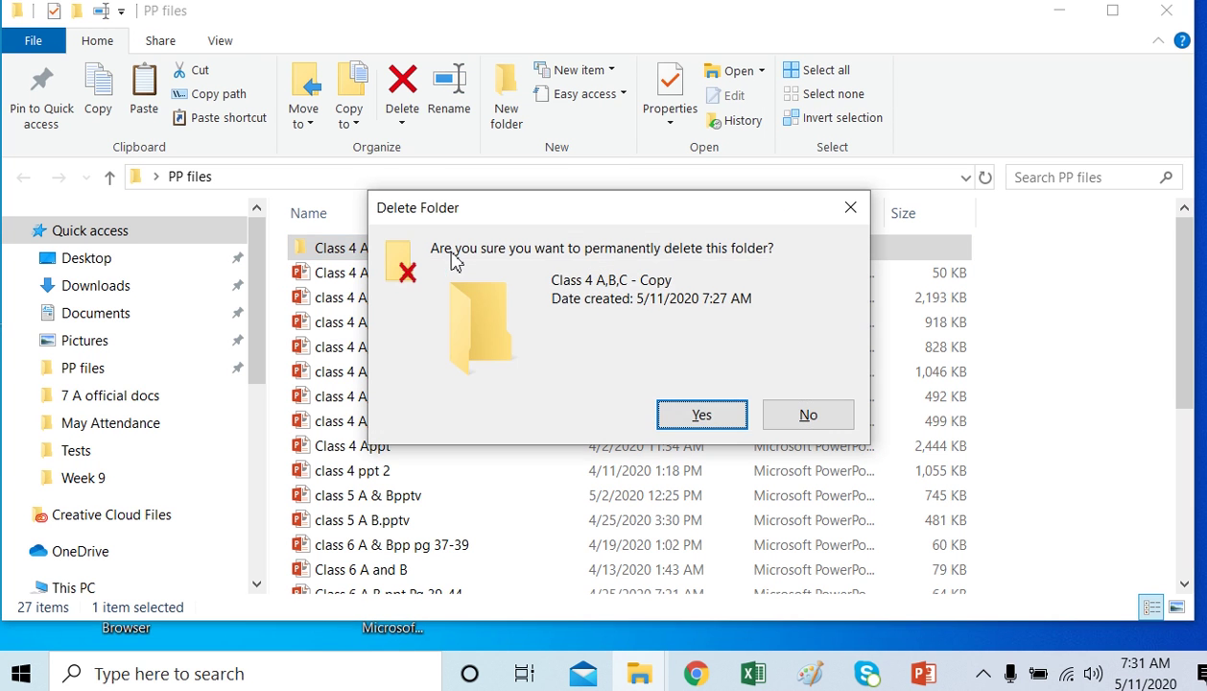
click(696, 412)
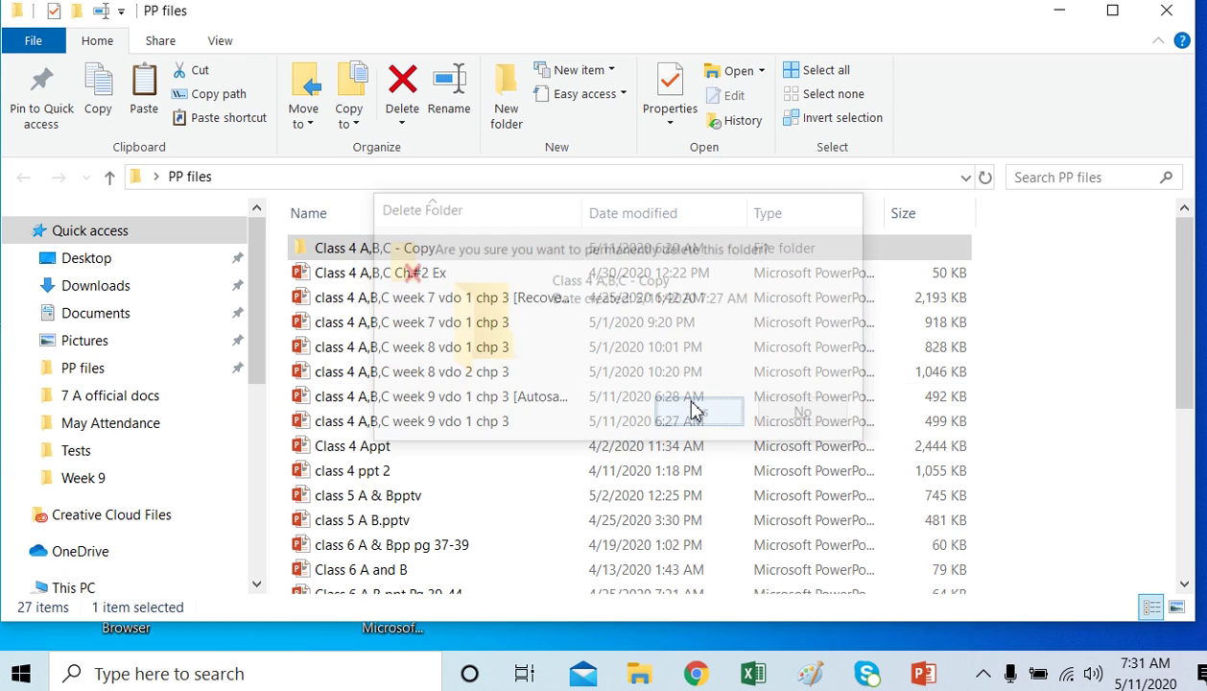
click(1065, 16)
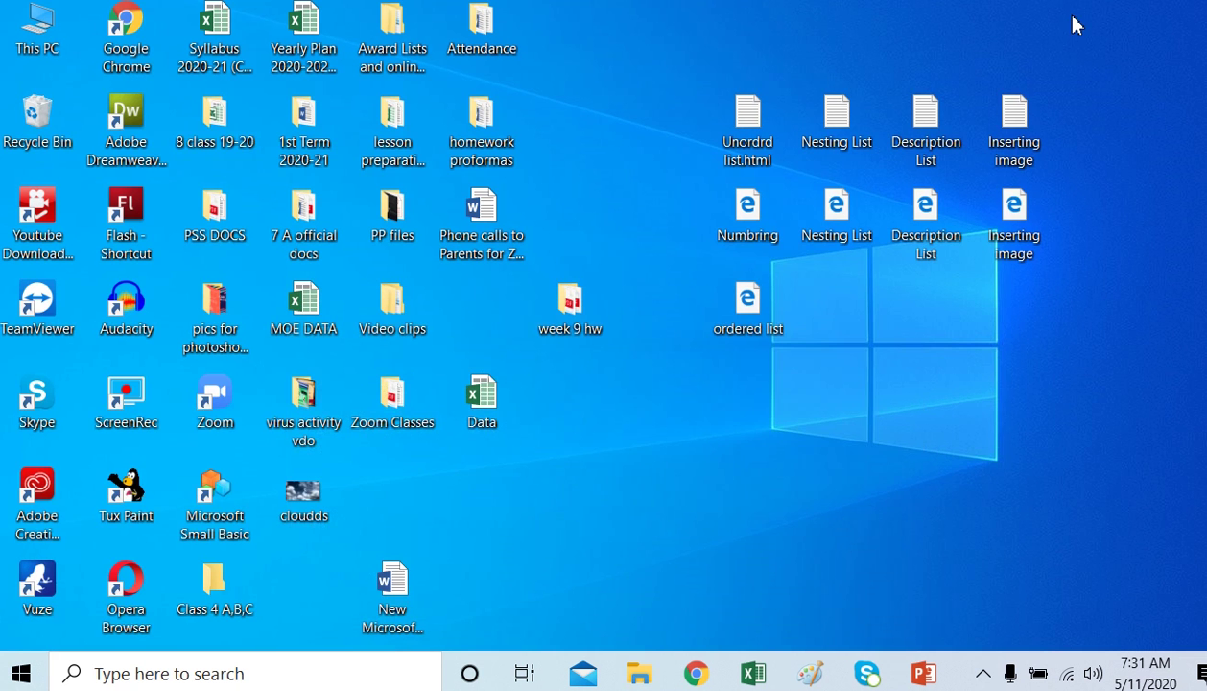
double_click(39, 117)
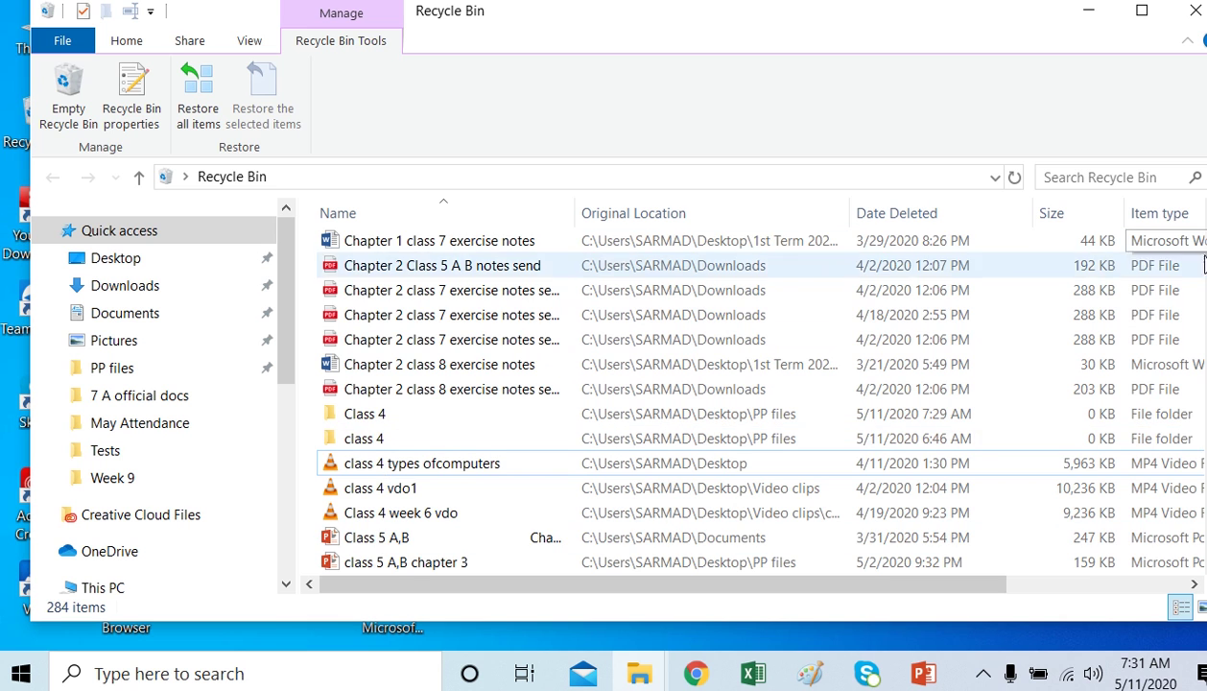
scroll(974, 261, up, 12)
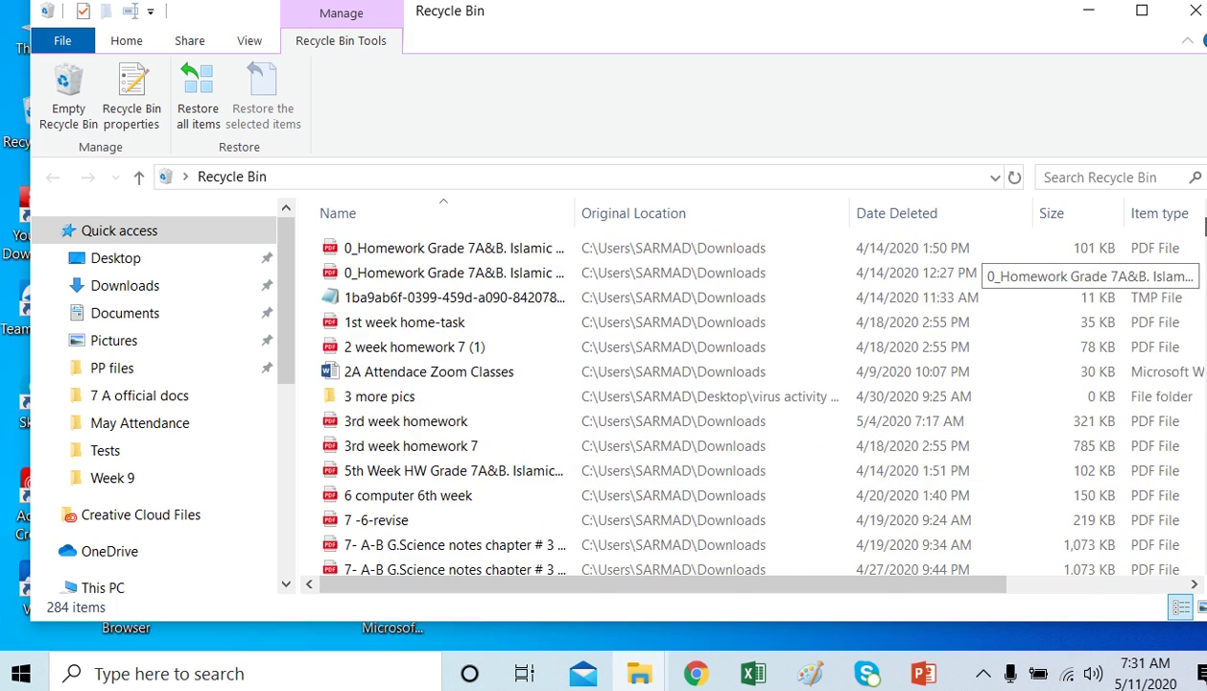
scroll(1204, 259, down, 10)
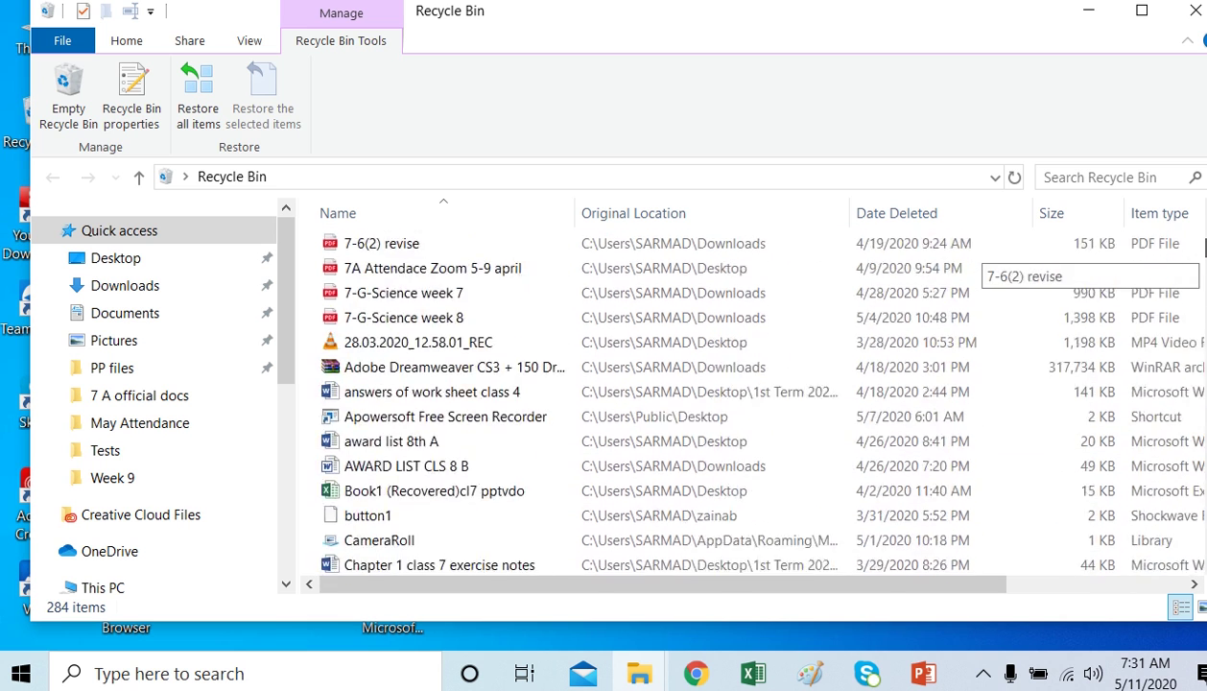
scroll(1202, 269, down, 12)
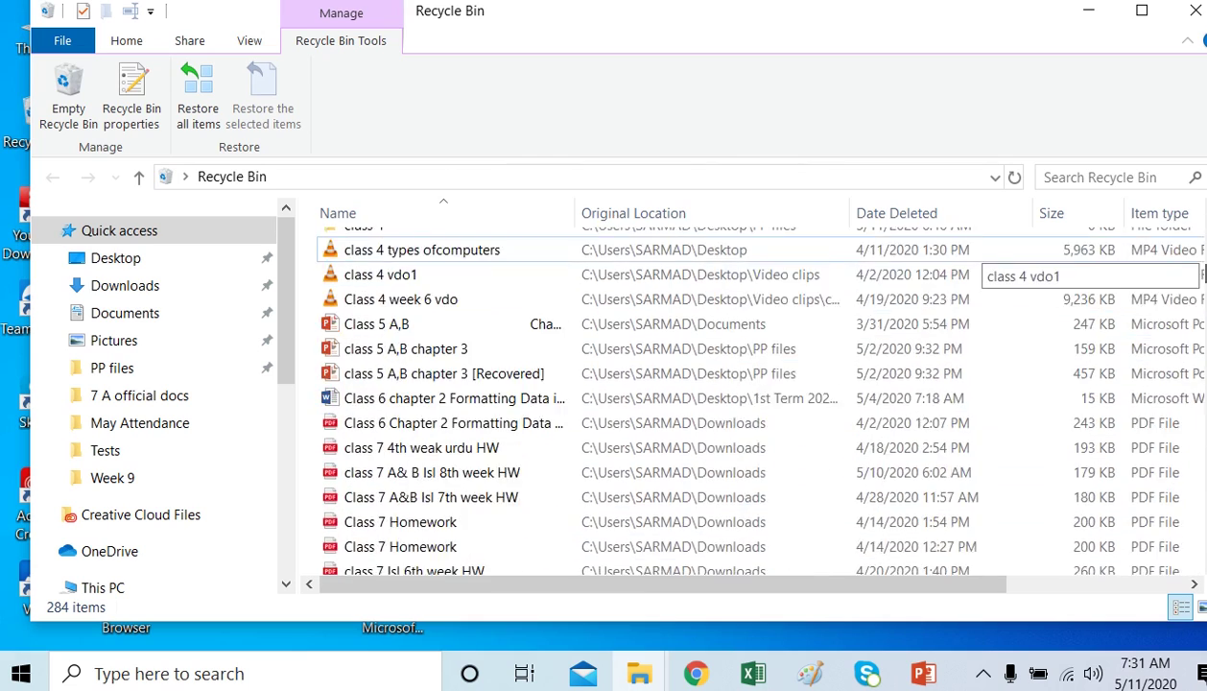
scroll(1204, 279, down, 9)
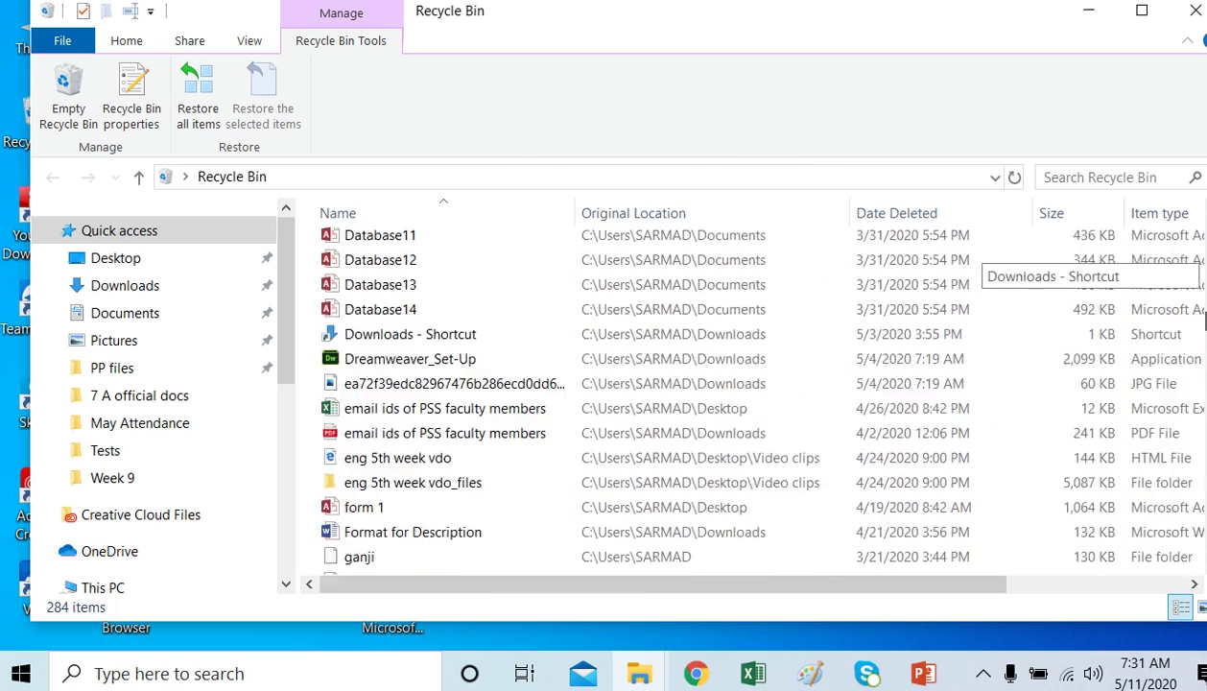
scroll(1203, 331, down, 12)
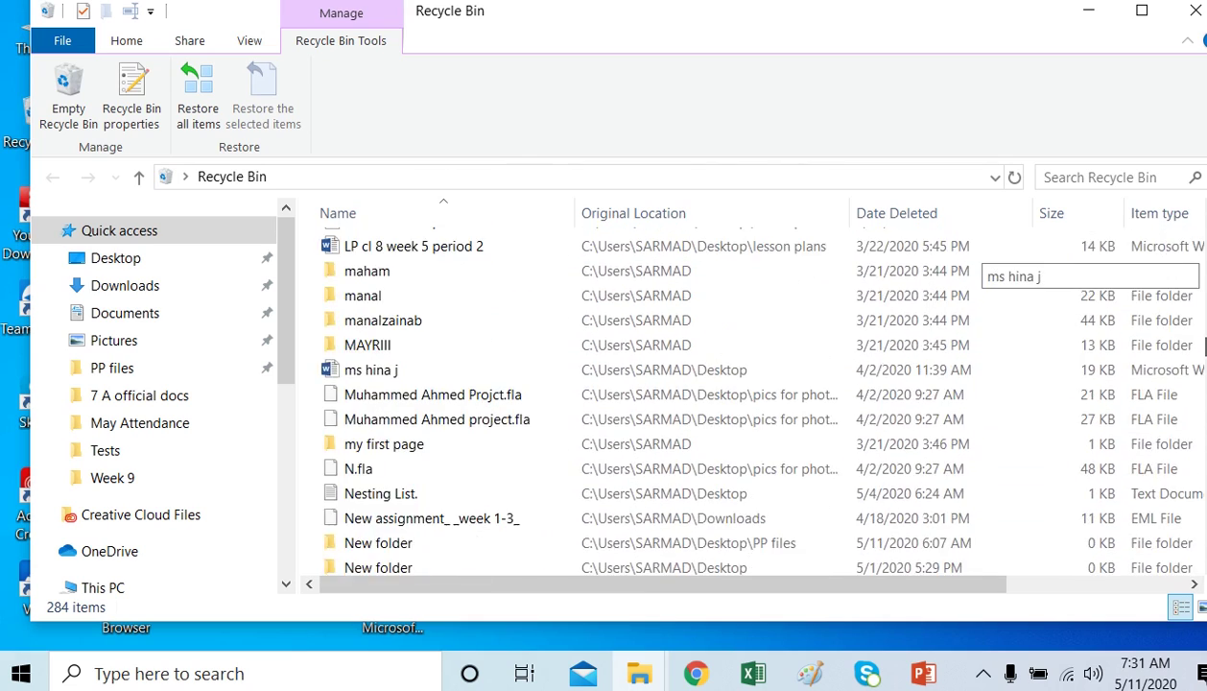
scroll(1206, 393, down, 13)
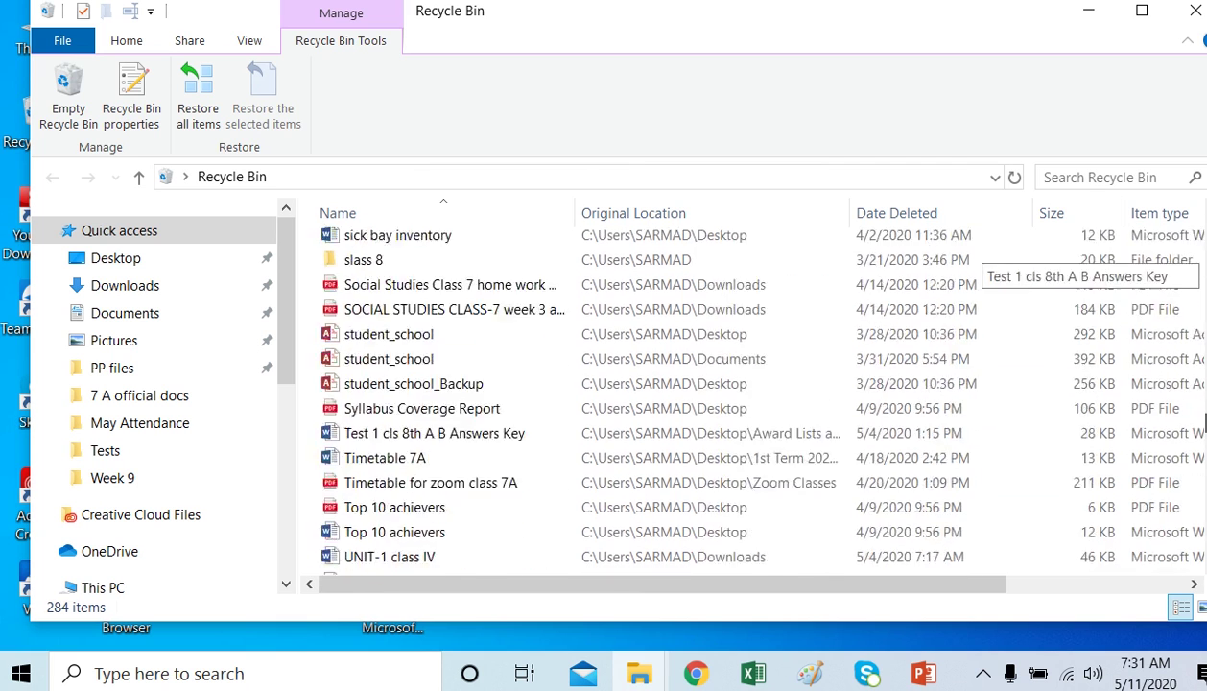
drag(1206, 434, 1206, 261)
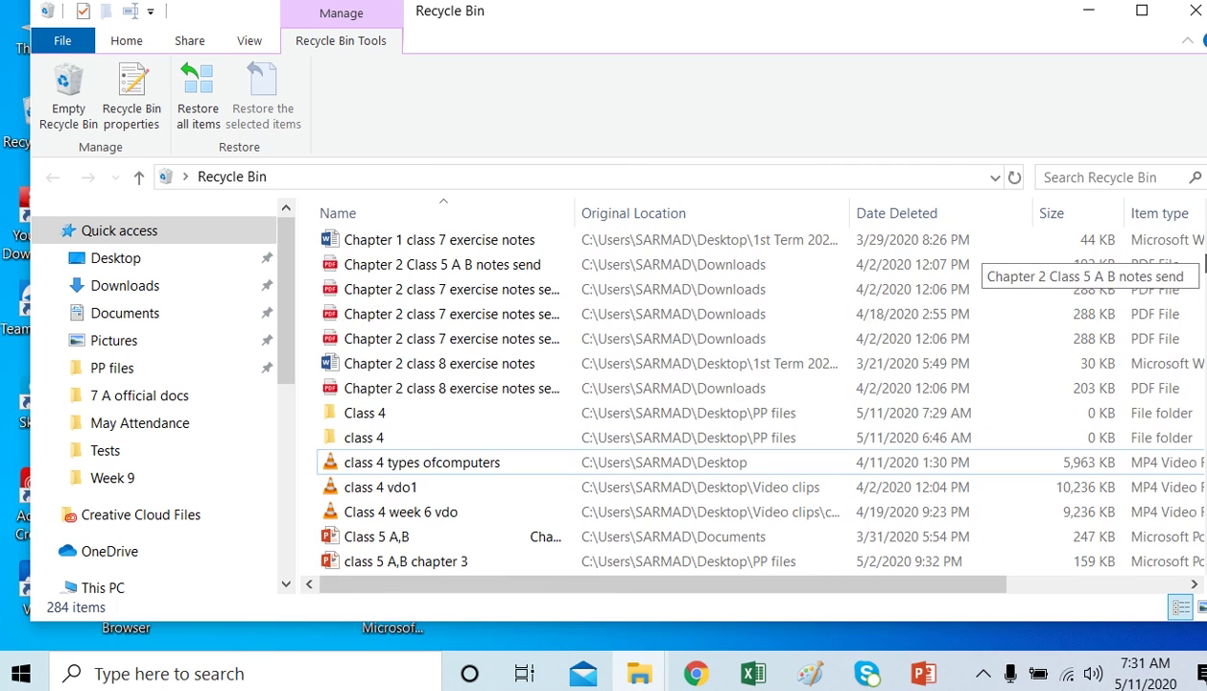
click(1195, 12)
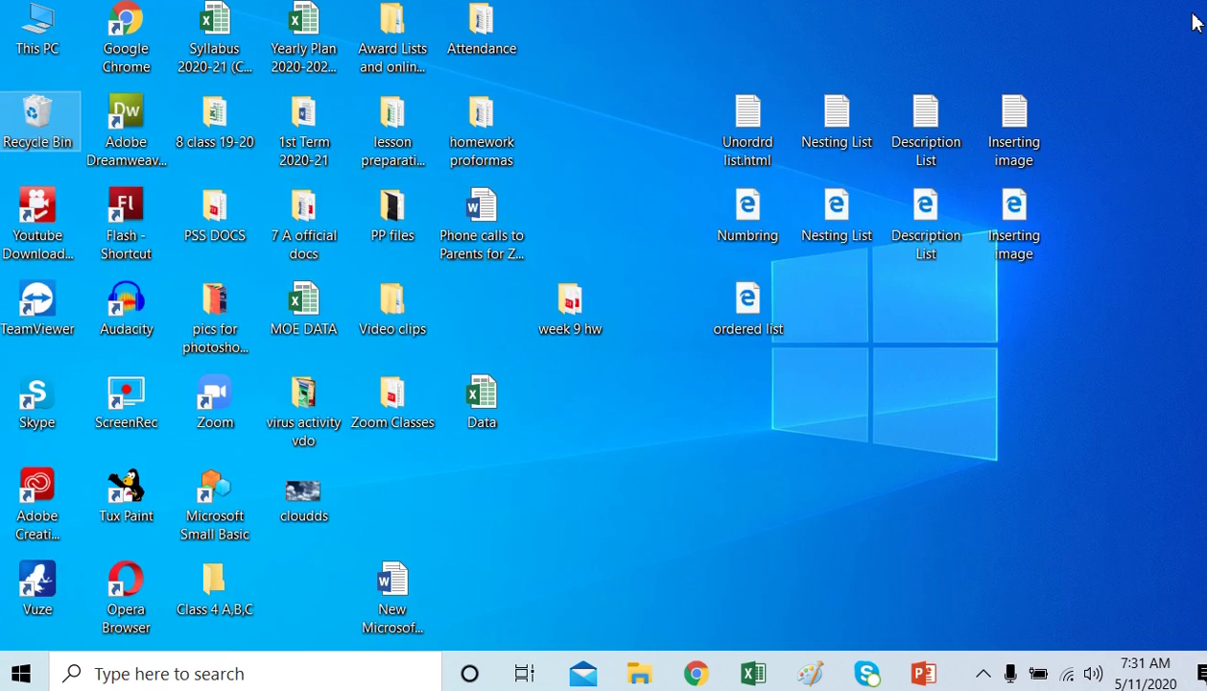